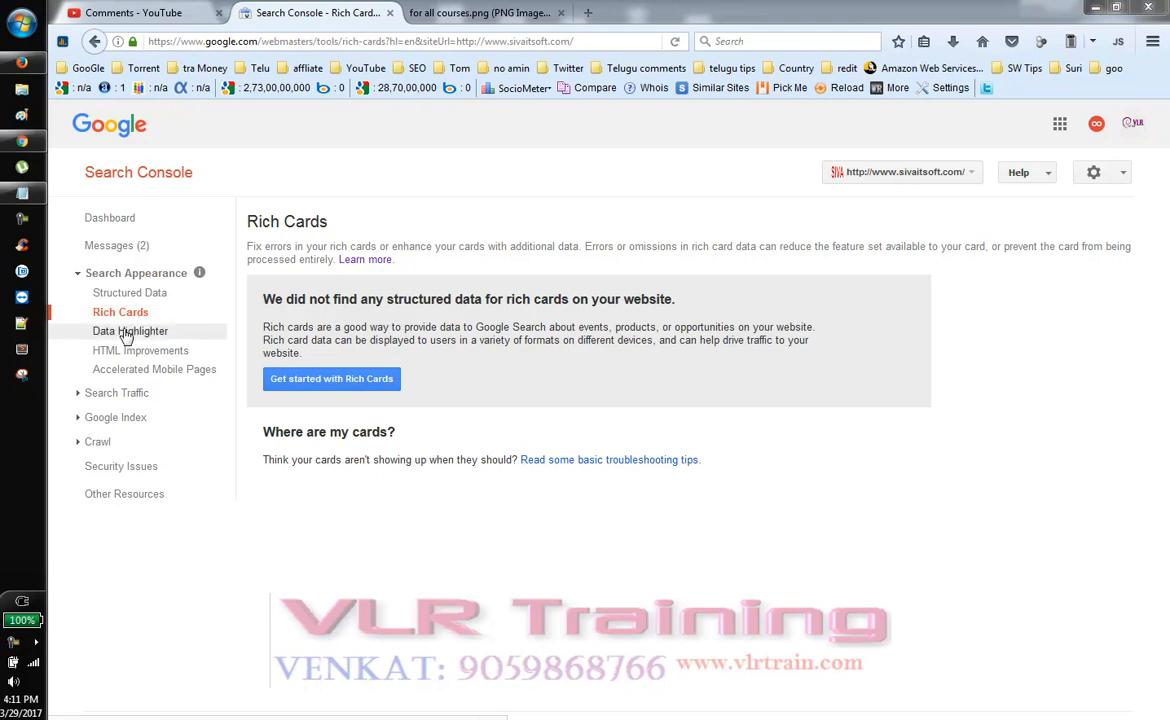
Step: Open the Data Highlighter in Search Console and load sivaitsoft.com in a new browser tab
left_click(128, 331)
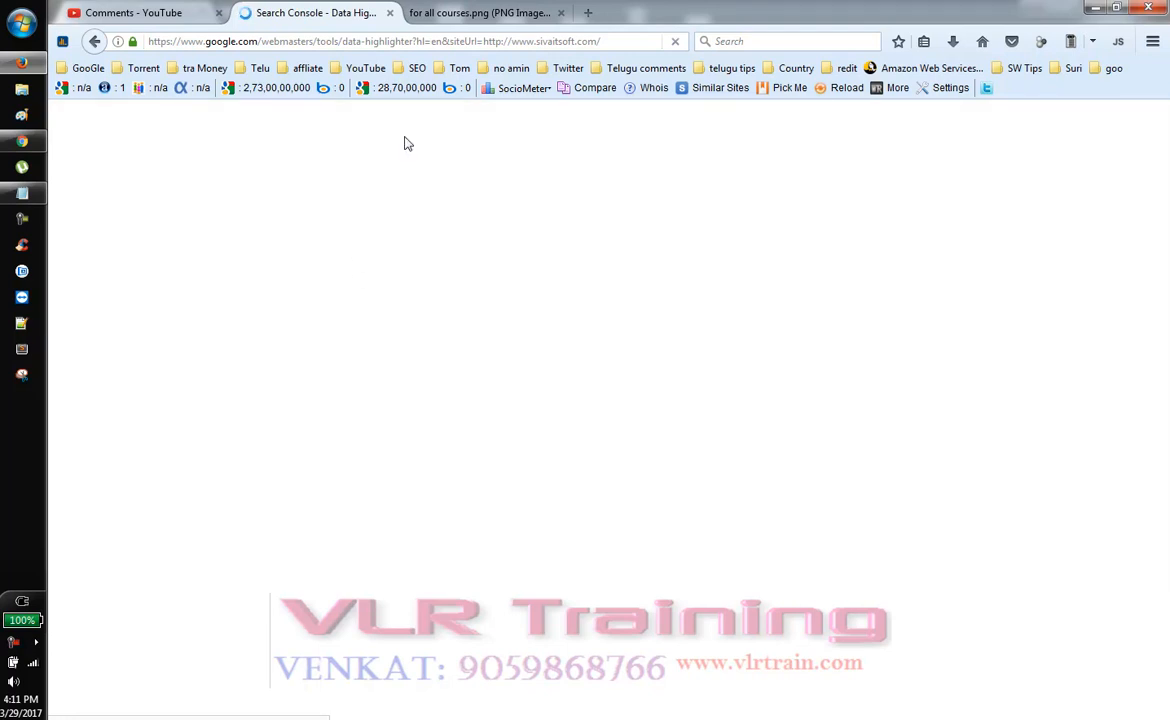
left_click(454, 11)
left_click(432, 44)
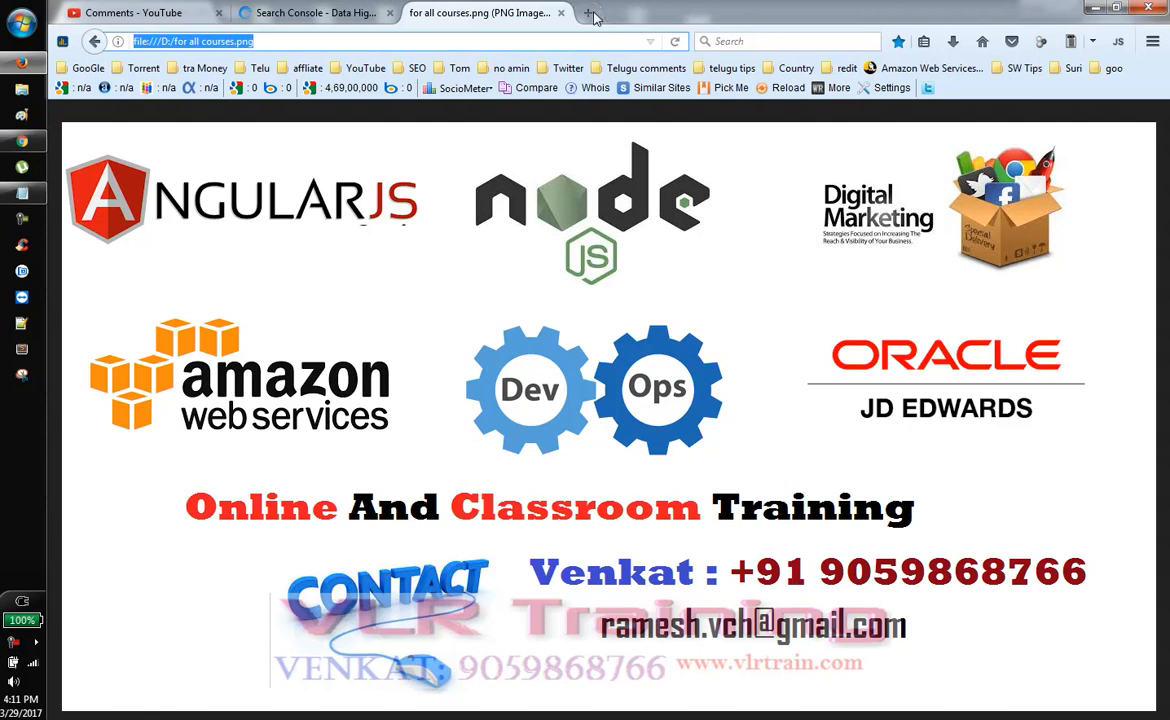
key("ctrl+t")
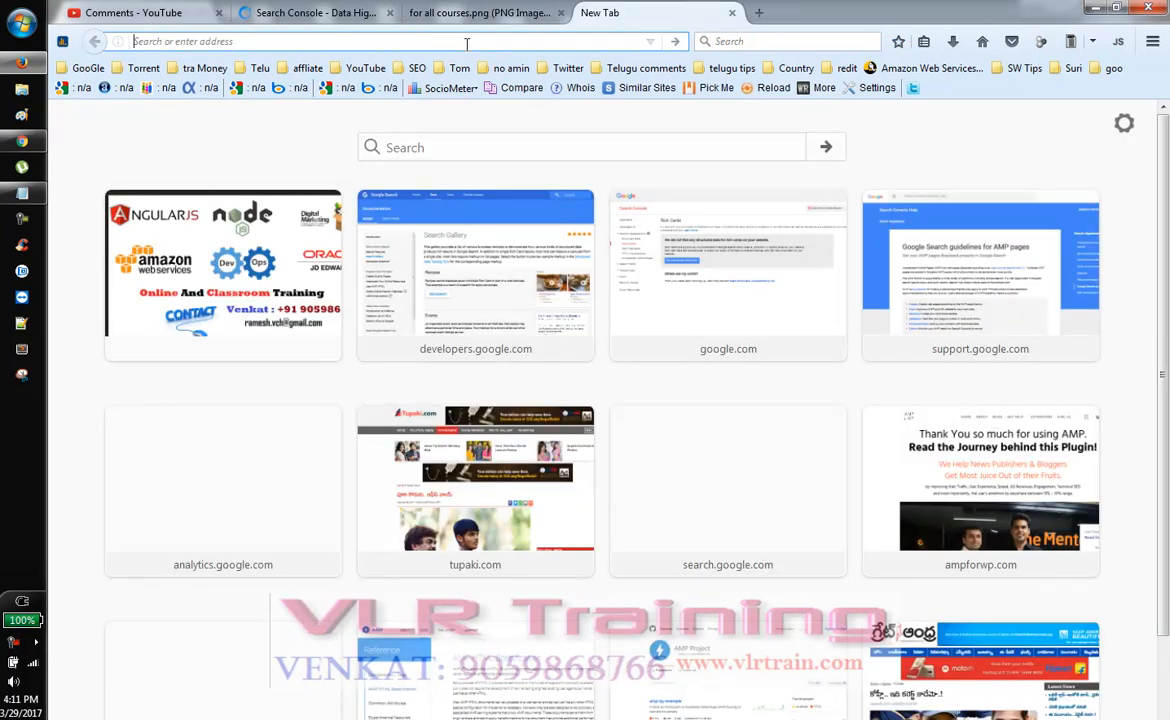
type("sivaitsoft.com/")
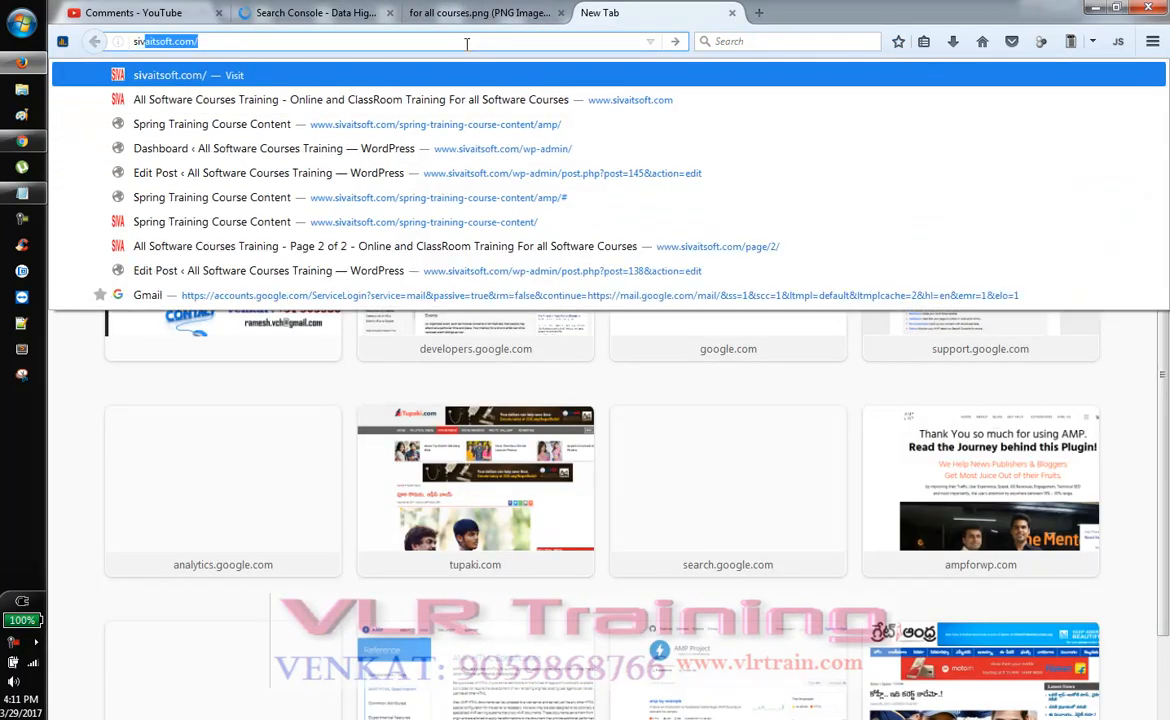
key("Return")
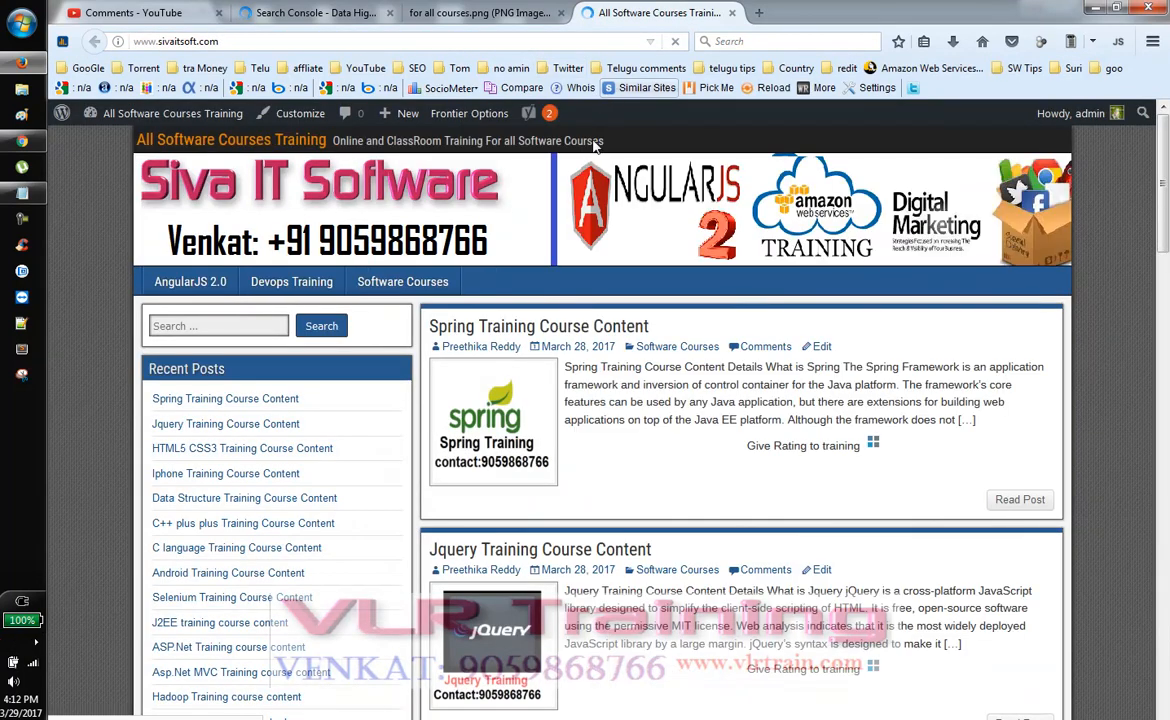
mouse_move(424, 118)
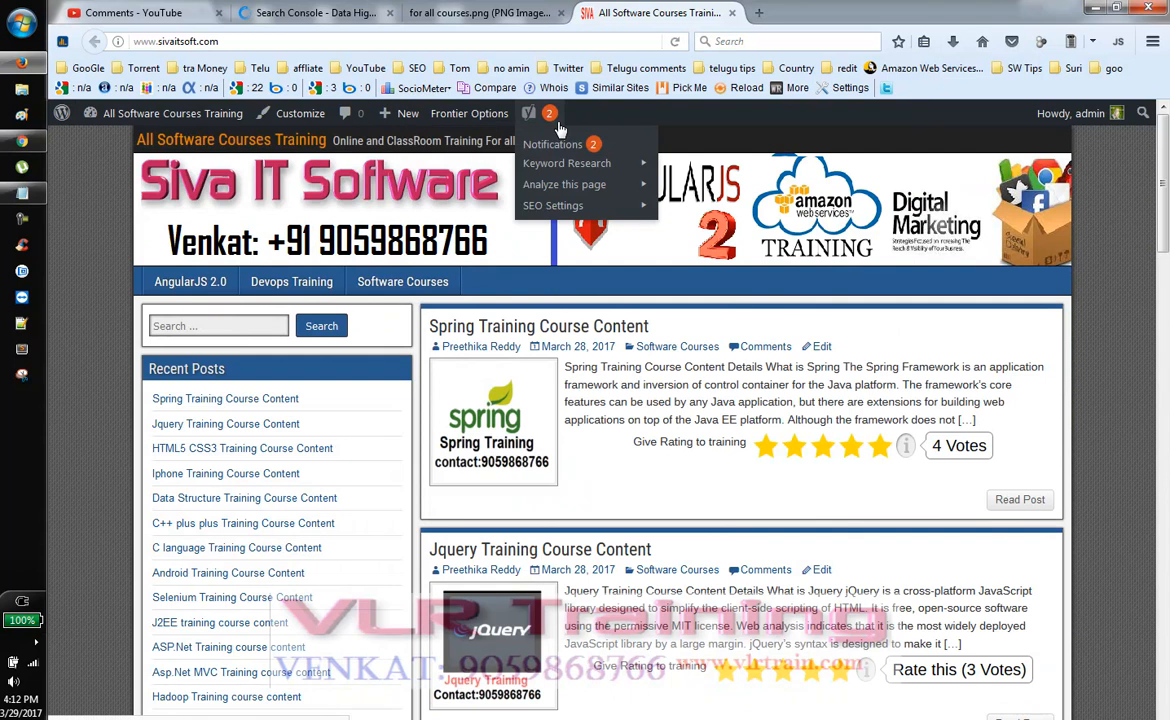
Step: Return to Search Console and reload the Data Highlighter page
left_click(303, 13)
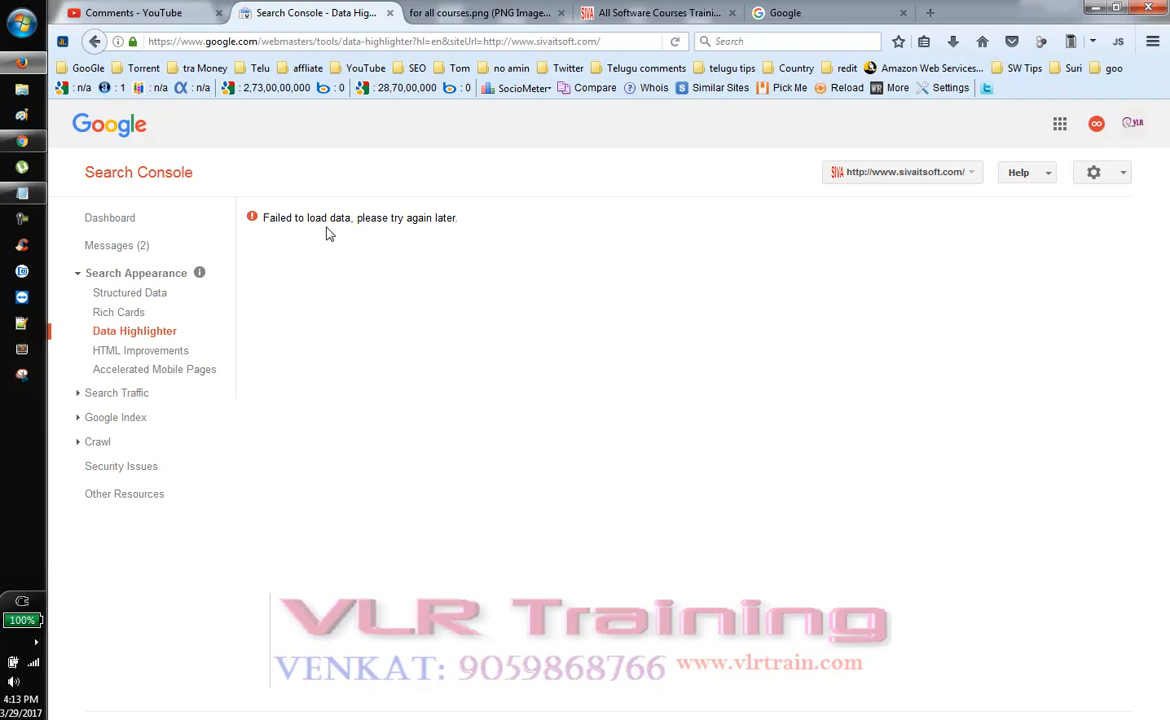
left_click(141, 337)
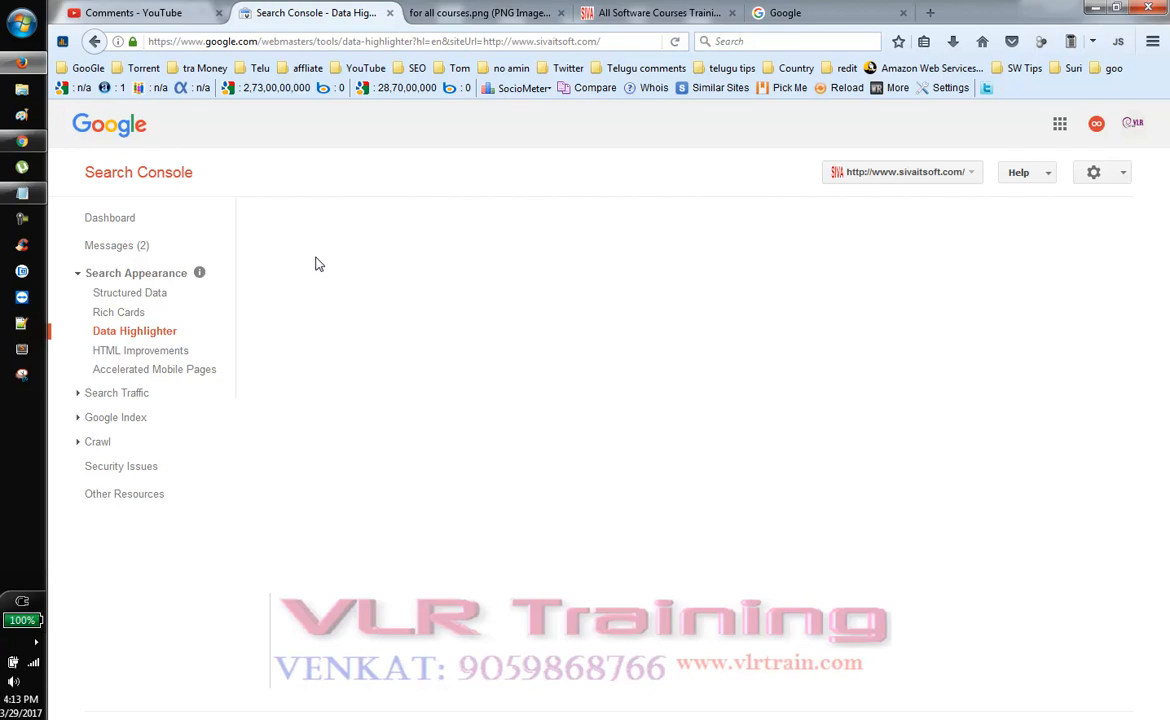
left_click(150, 331)
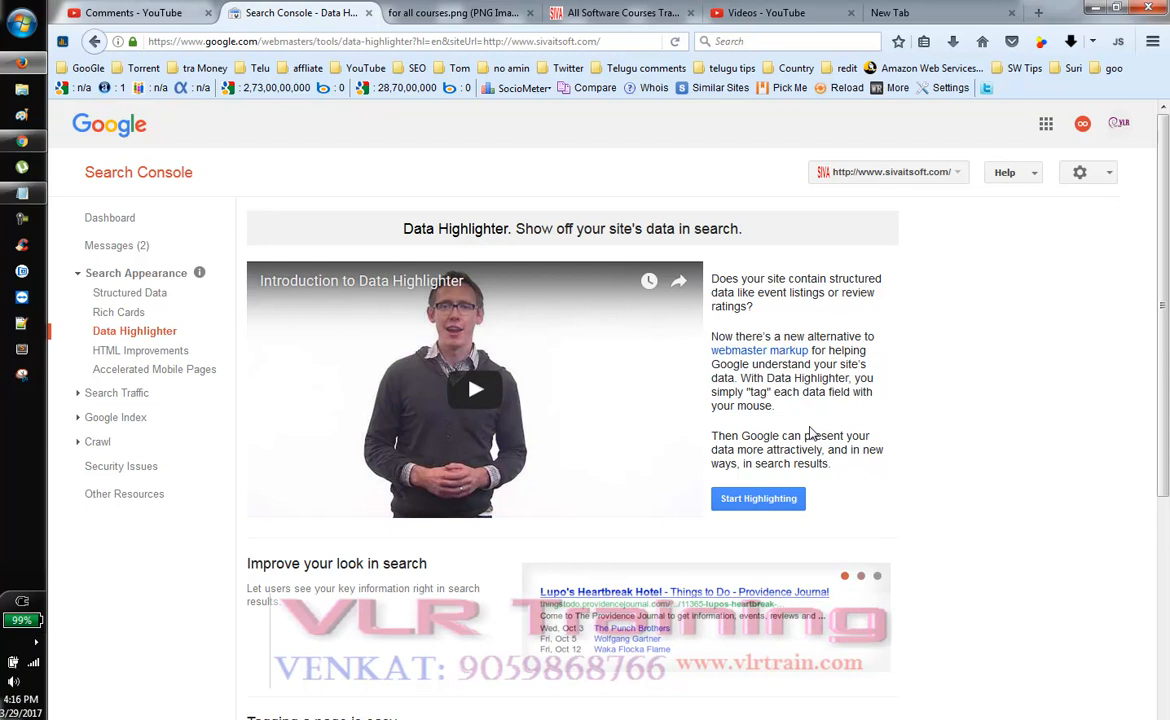
Step: Read through the Data Highlighter introduction, covering search appearance, tagging a page and tagging sets of similar pages
scroll(809, 436, "down", 2)
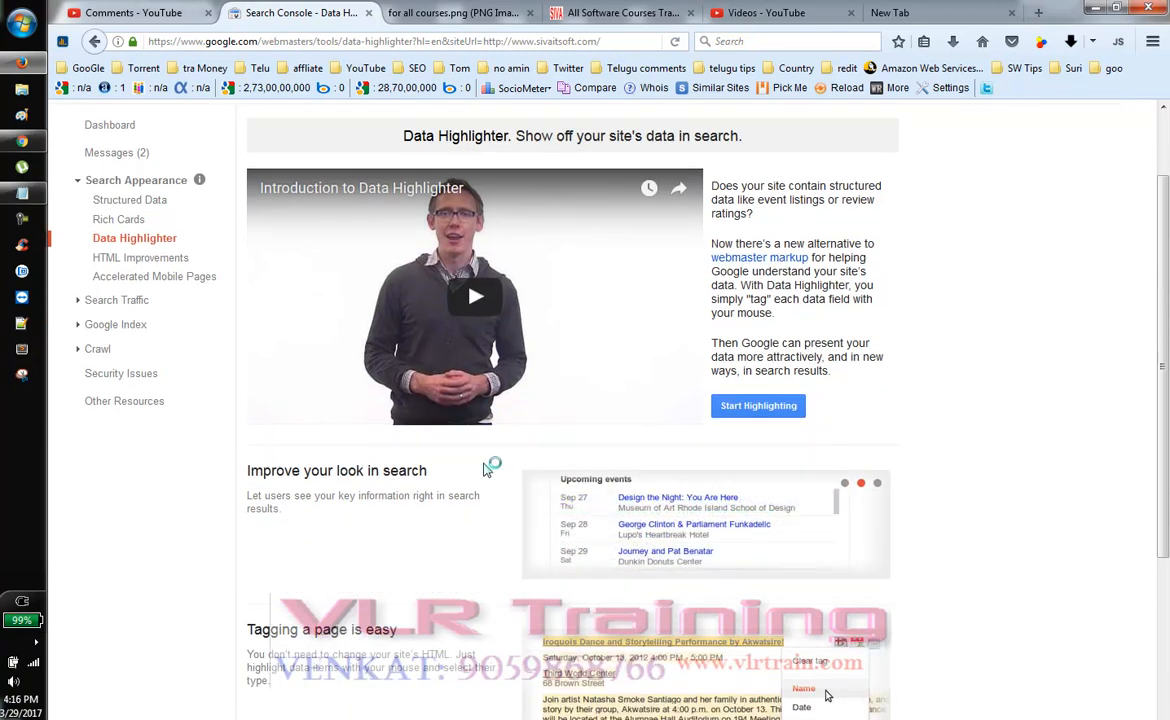
scroll(447, 455, "down", 2)
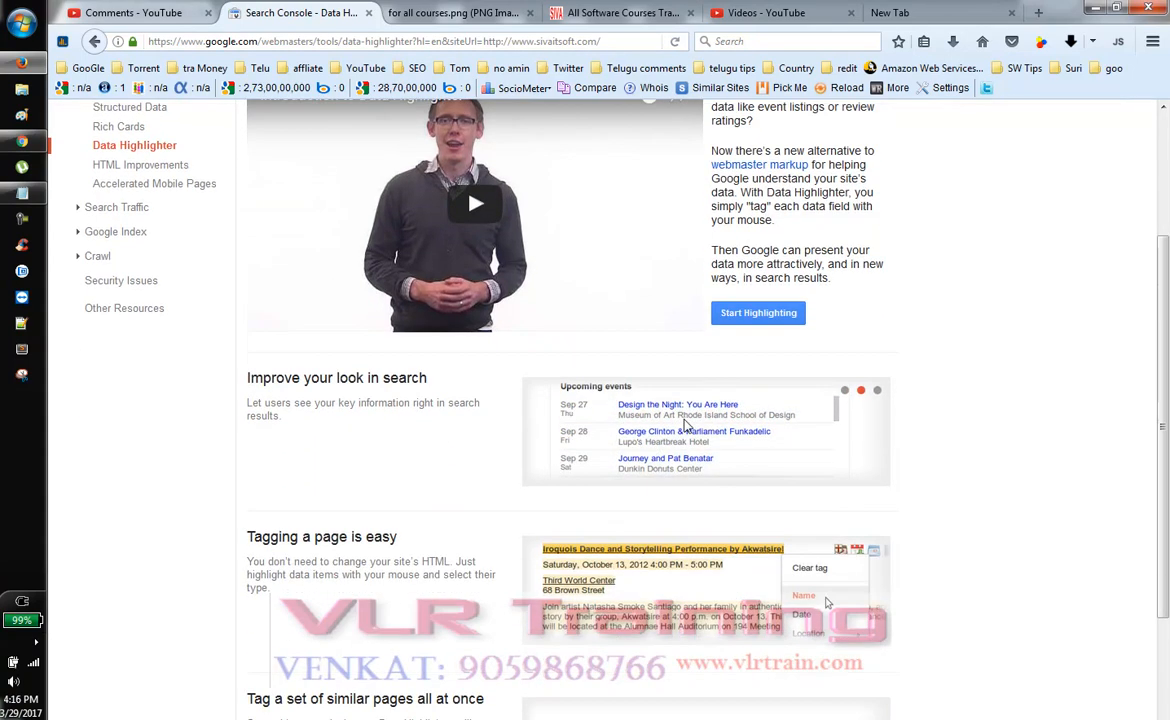
scroll(682, 498, "down", 3)
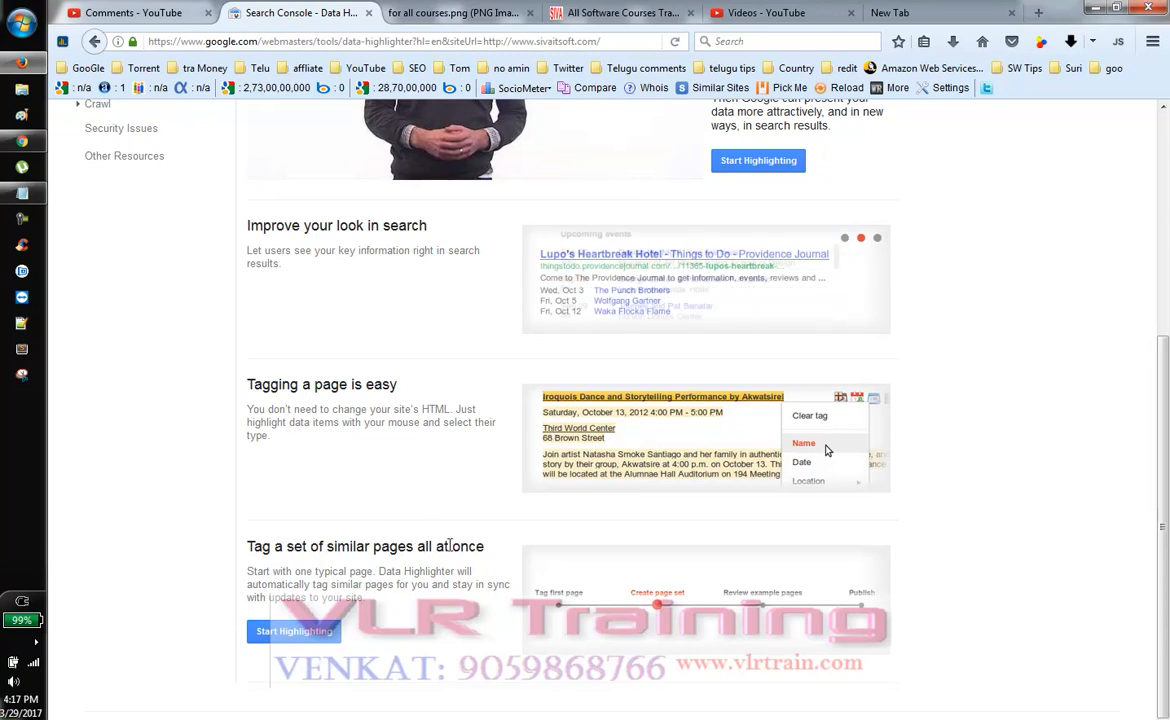
scroll(607, 463, "up", 3)
scroll(607, 463, "down", 1)
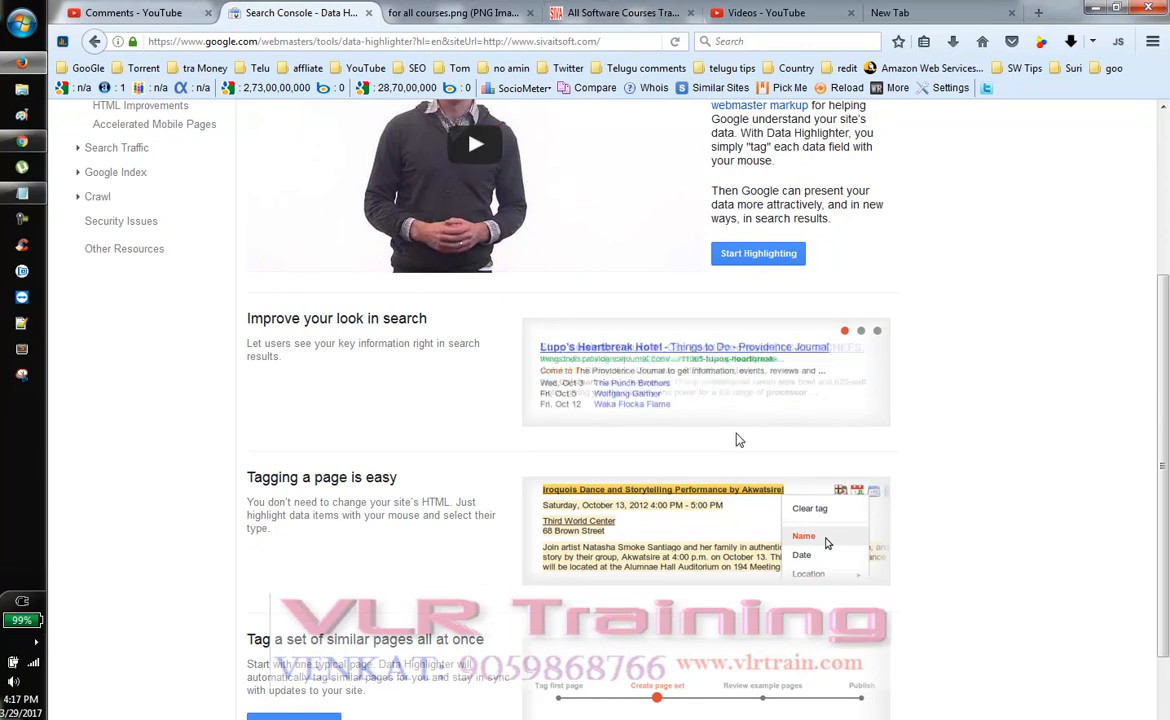
scroll(738, 440, "up", 2)
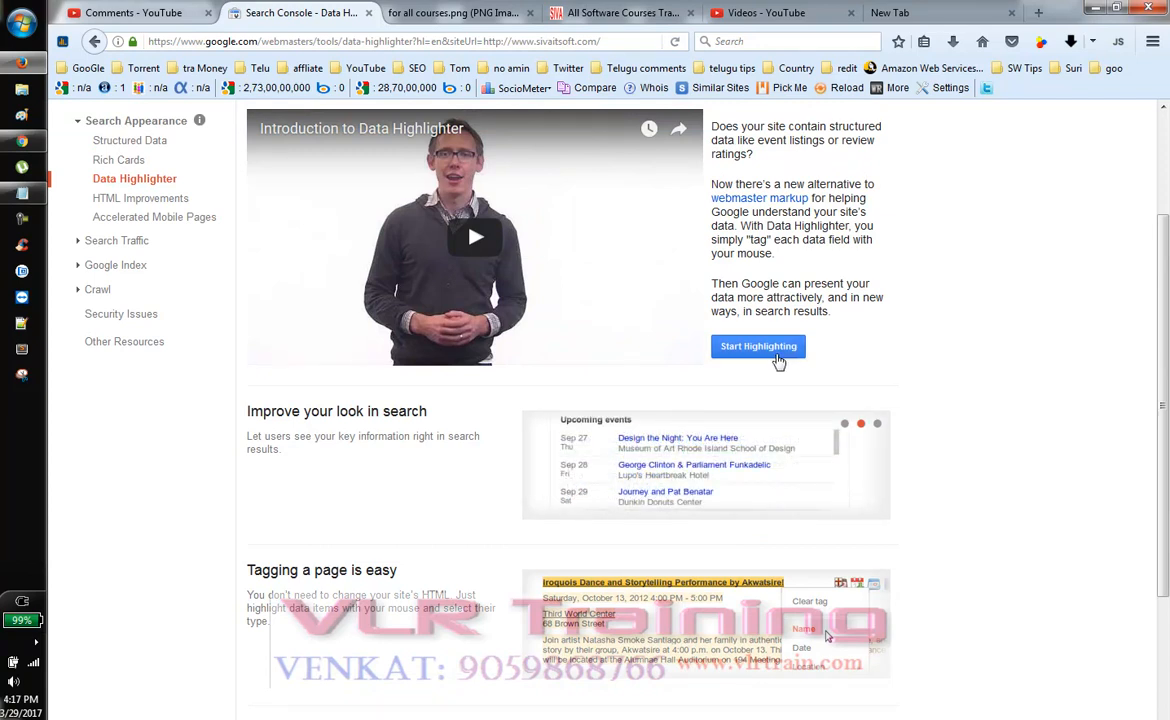
scroll(668, 397, "down", 4)
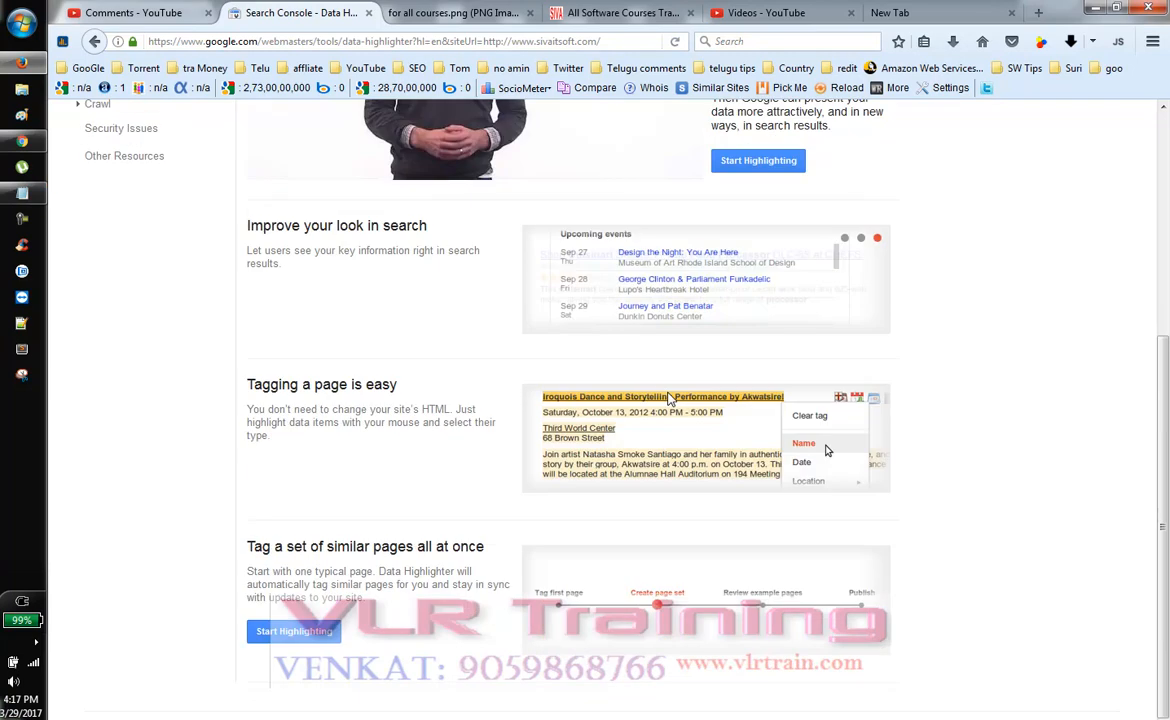
Step: Start highlighting, and copy the web address of the Iphone Training Course Content post on the sivaitsoft.com site
left_click(316, 632)
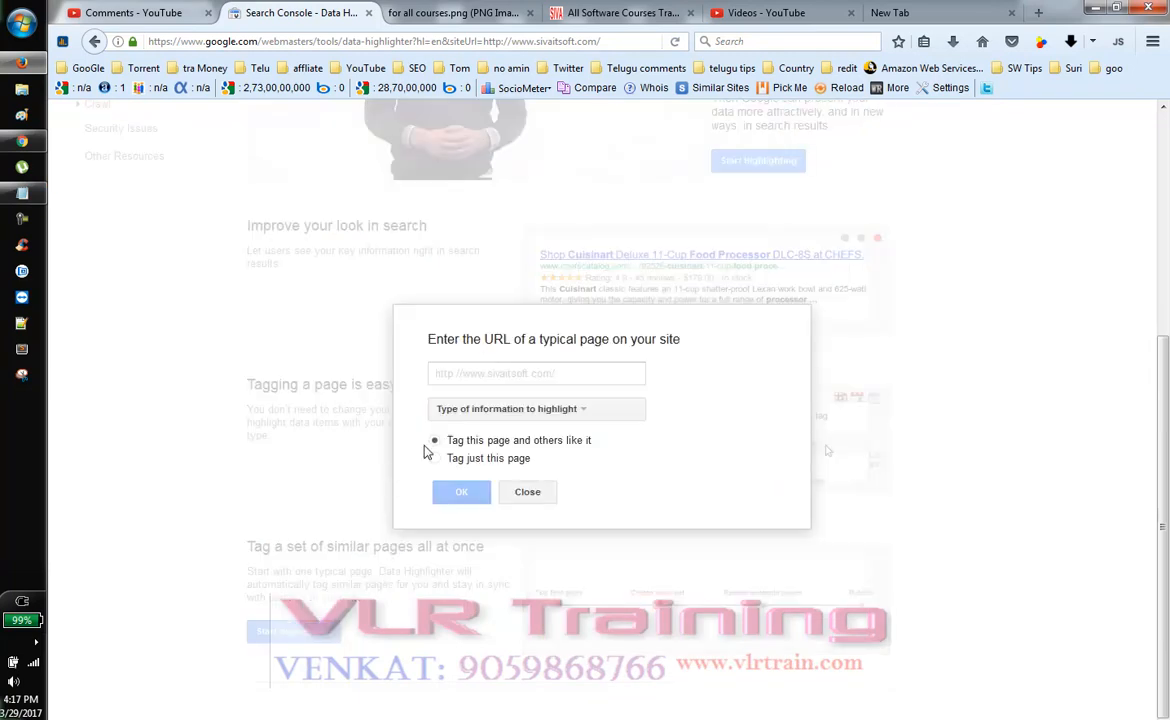
left_click(622, 16)
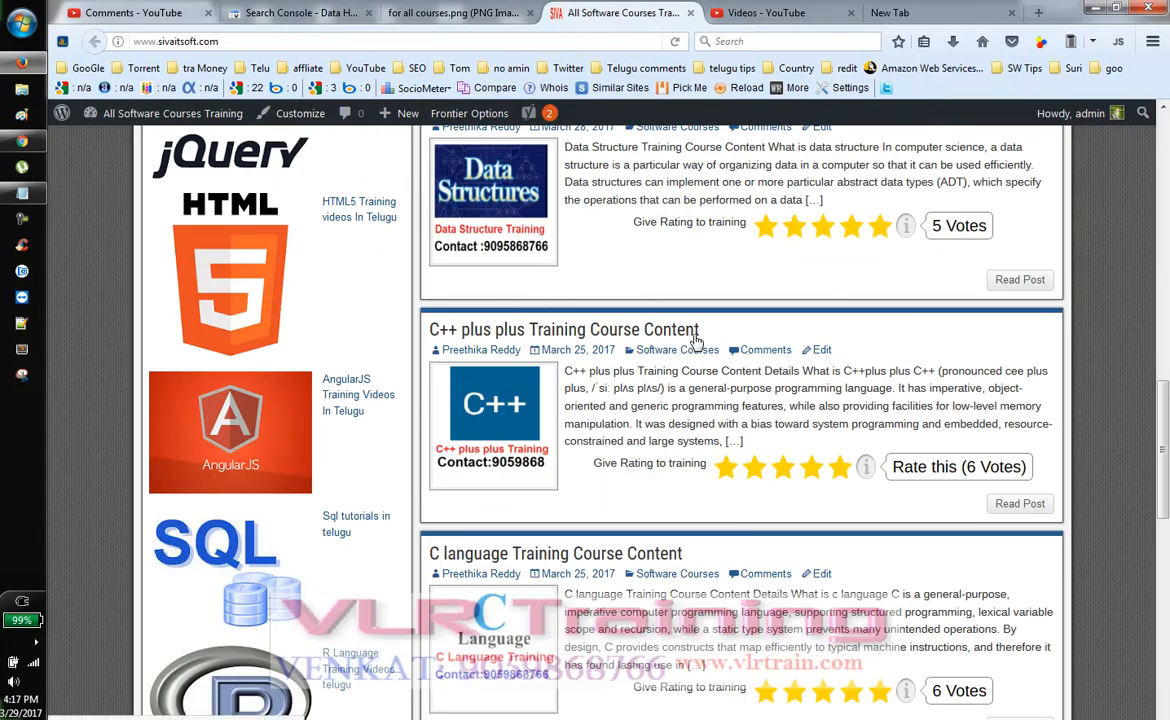
scroll(698, 332, "up", 4)
scroll(696, 336, "up", 3)
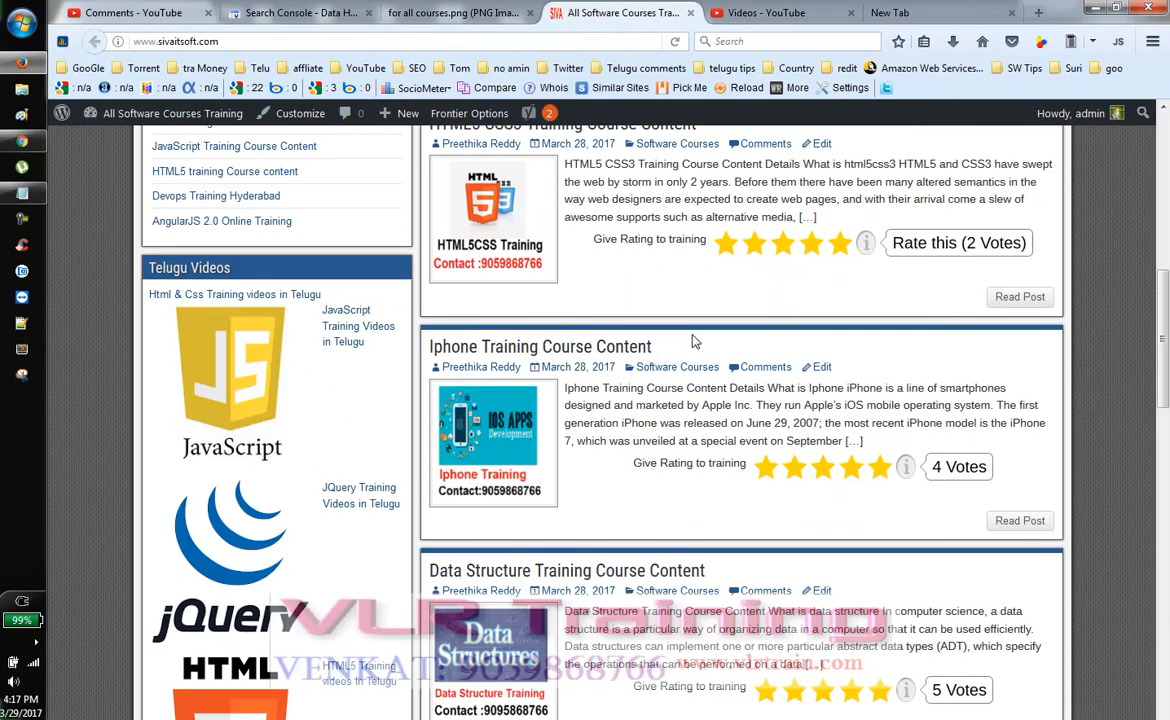
left_click(557, 350)
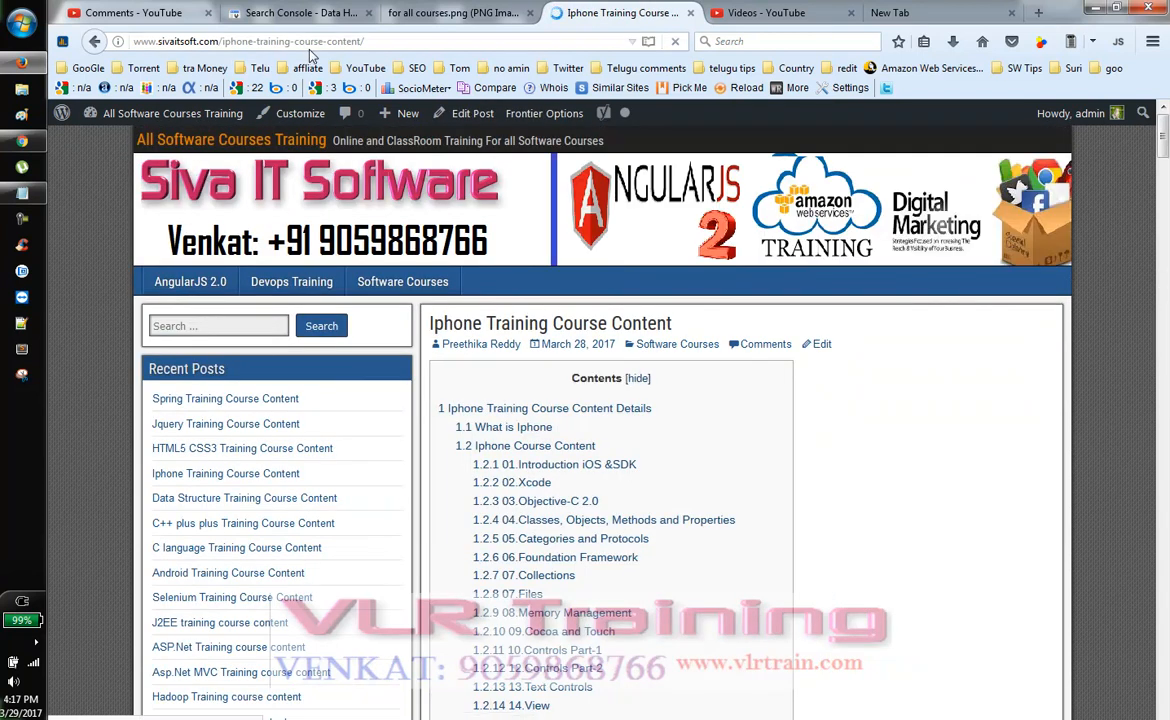
left_click(287, 45)
right_click(343, 43)
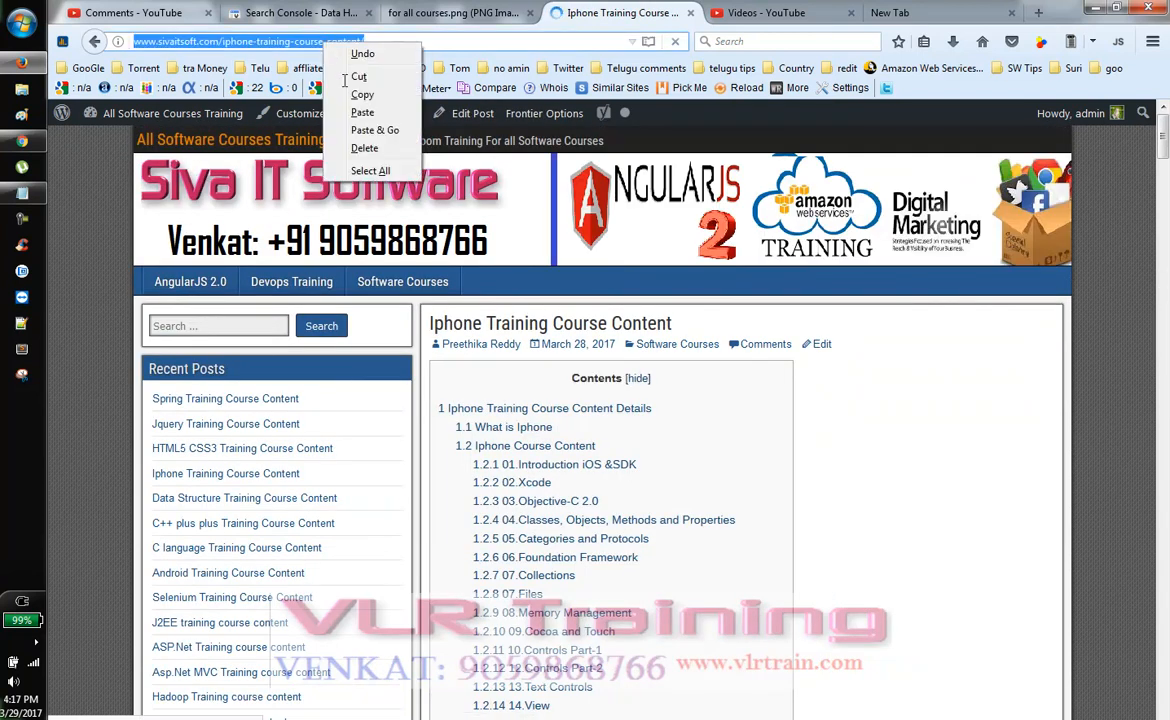
left_click(362, 95)
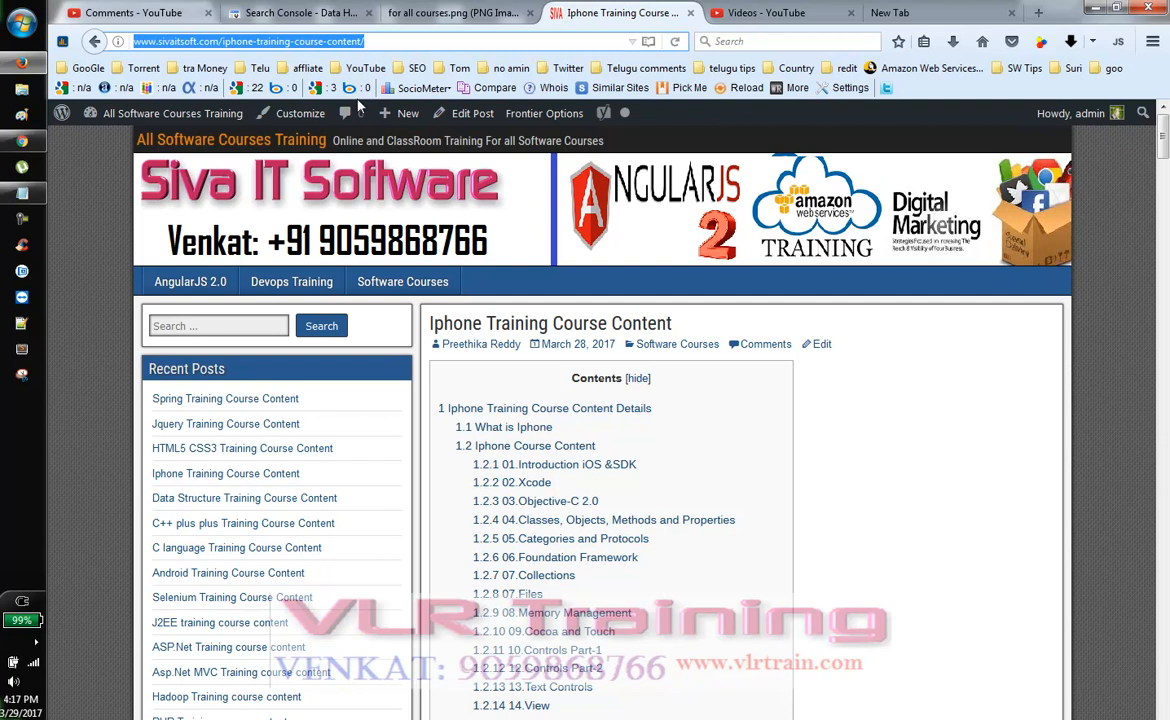
Step: Enter the copied iphone-training-course-content address as the URL of the typical page in Search Console
left_click(303, 16)
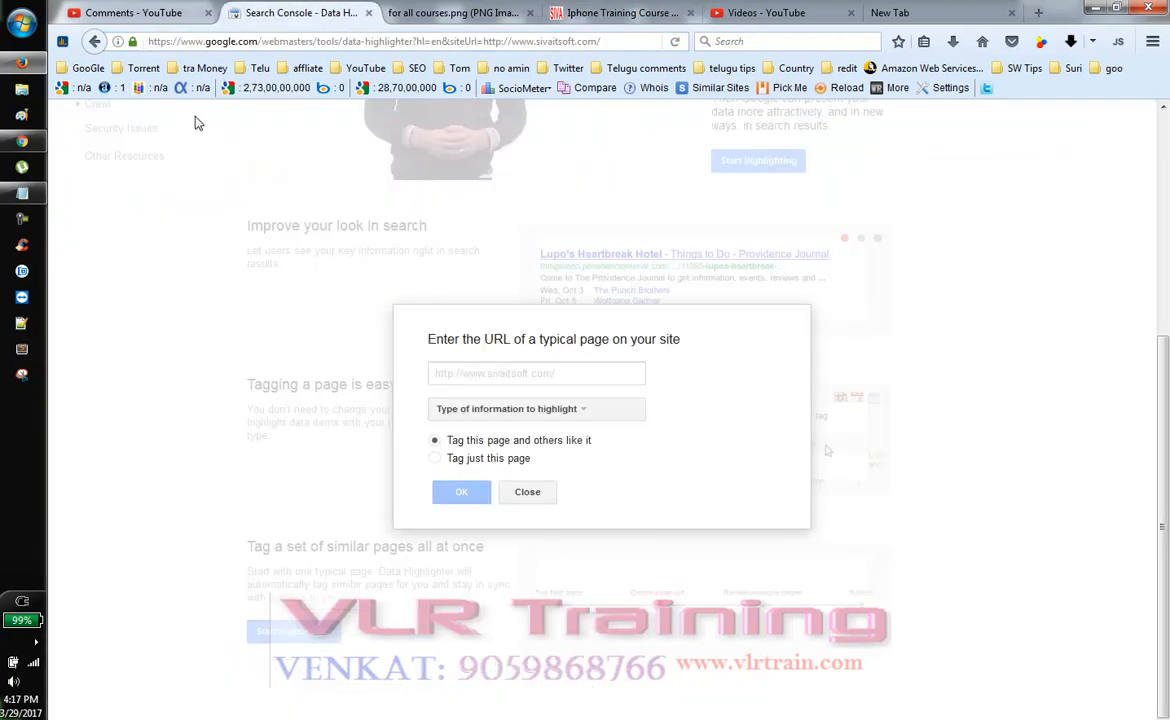
left_click(488, 375)
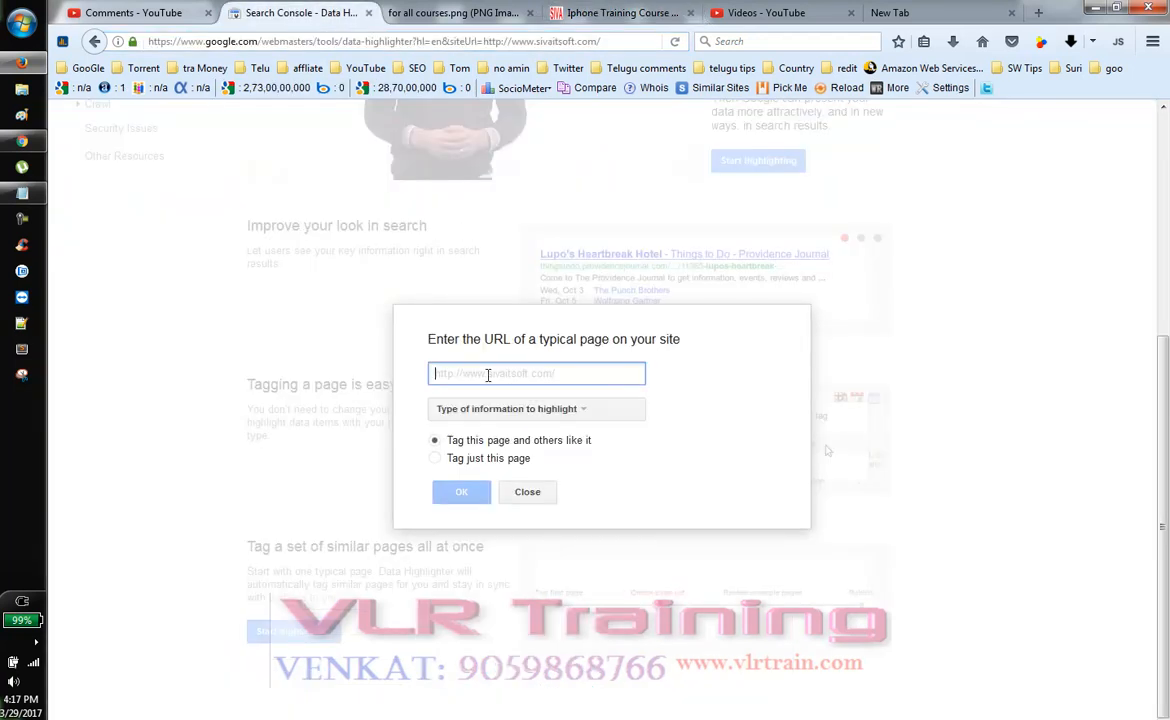
key("ctrl+v")
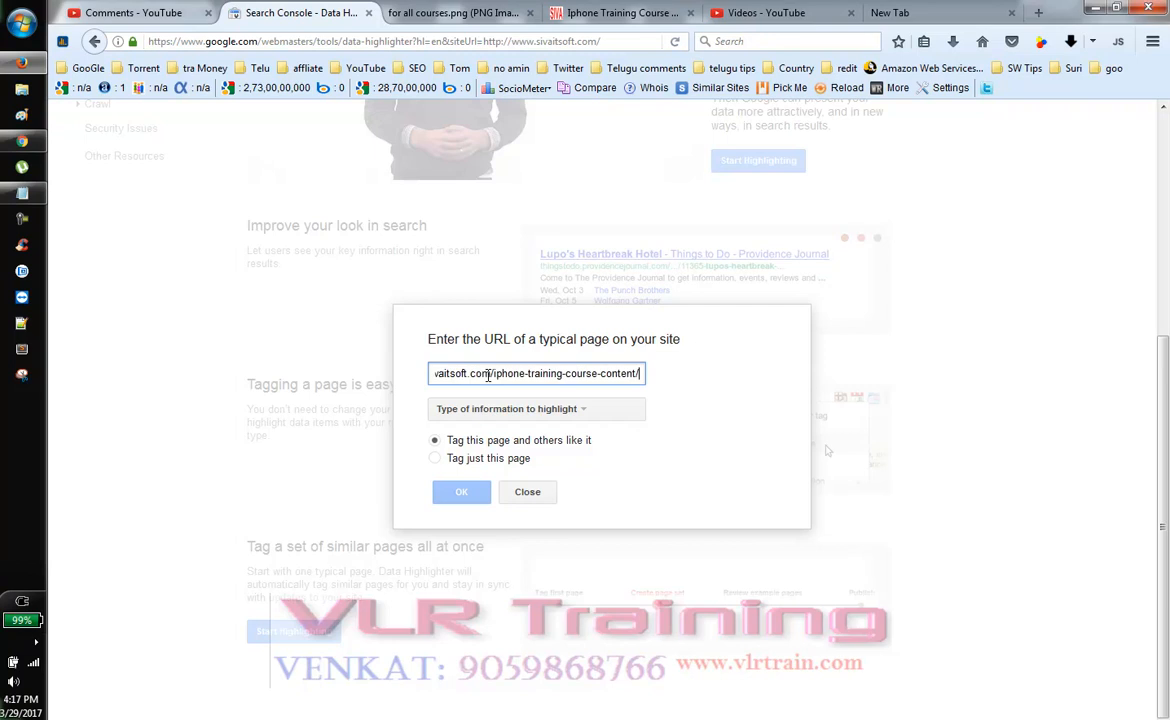
Step: Set the type of information to highlight to Articles
left_click(590, 412)
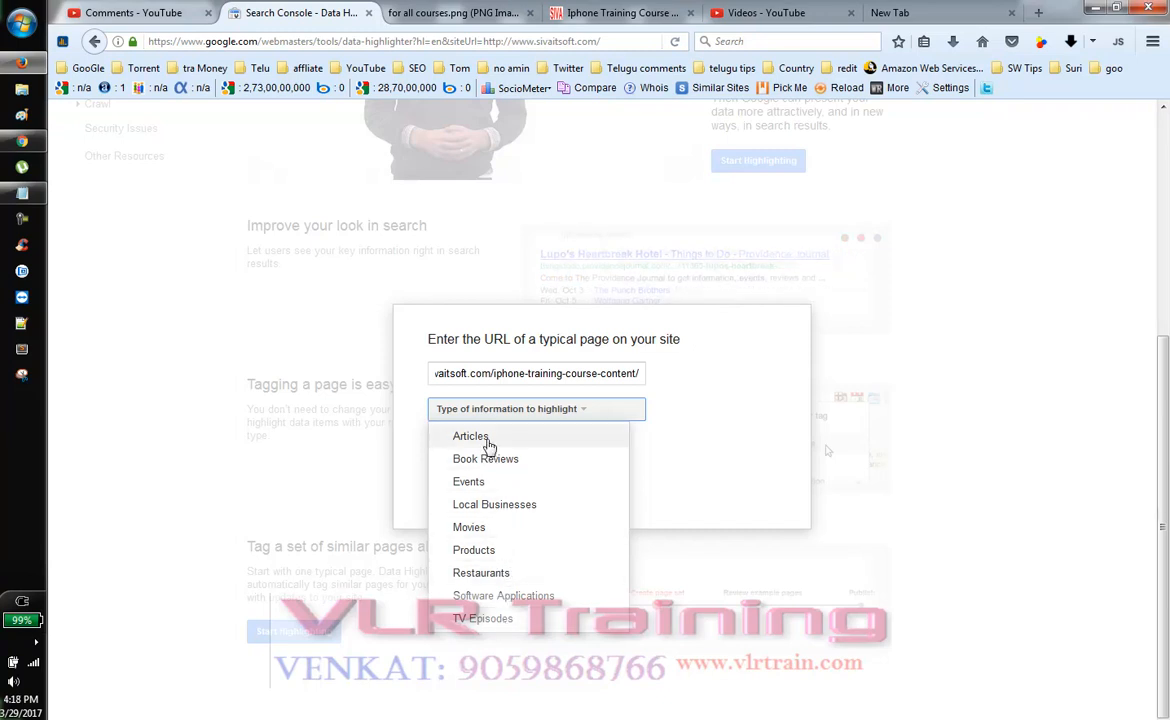
left_click(500, 506)
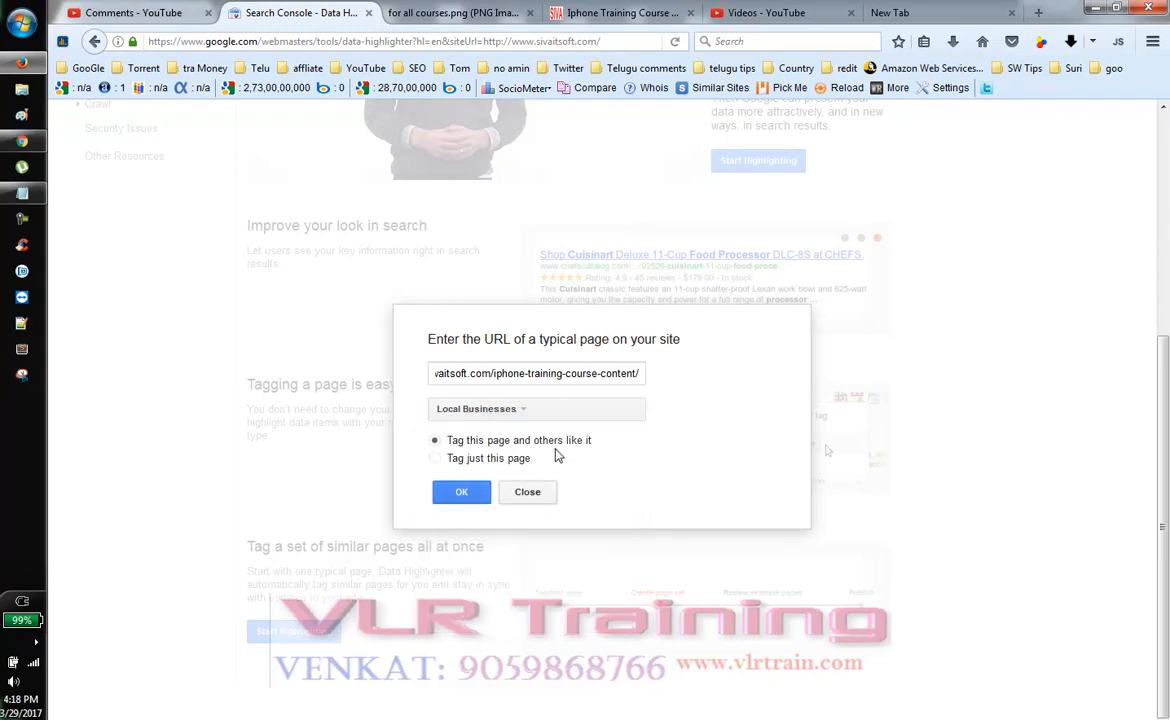
left_click(571, 411)
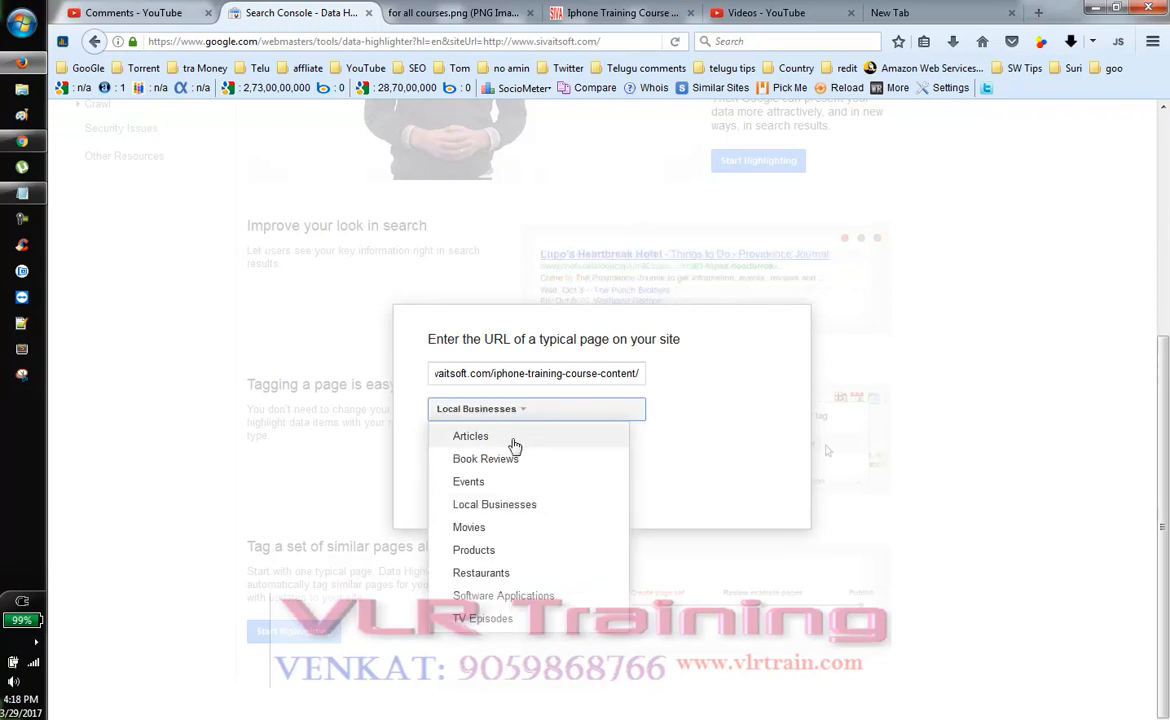
left_click(514, 440)
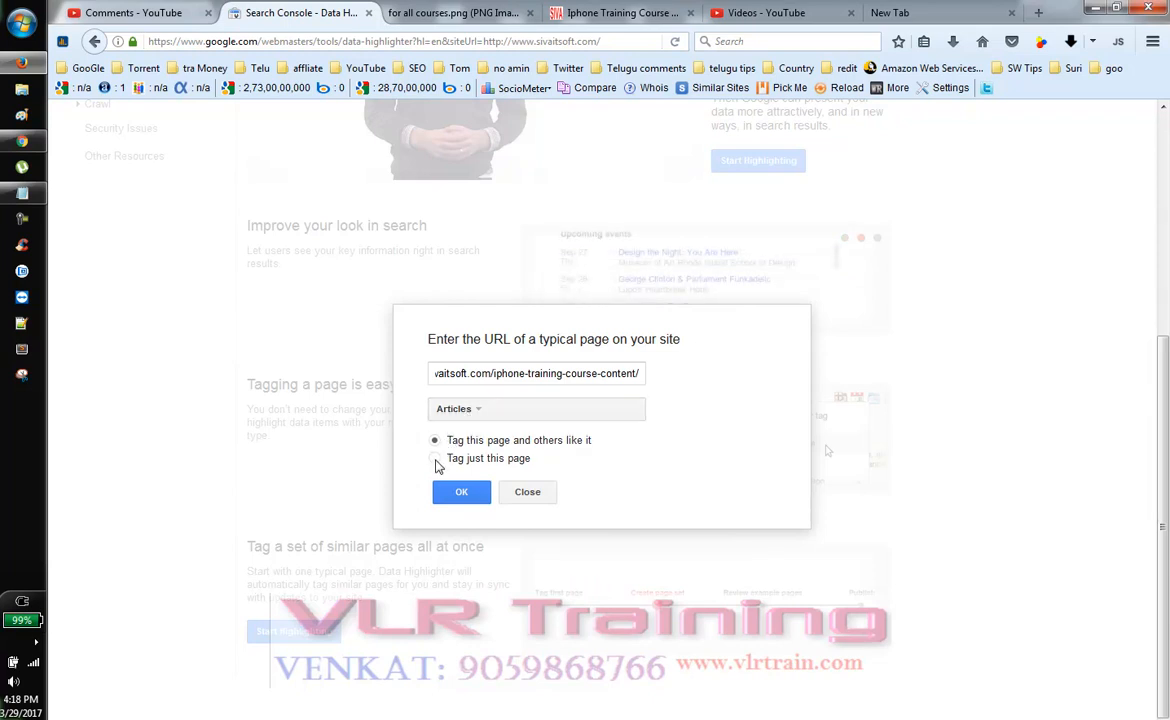
Step: Choose to tag just this page and submit the page for highlighting
left_click(435, 459)
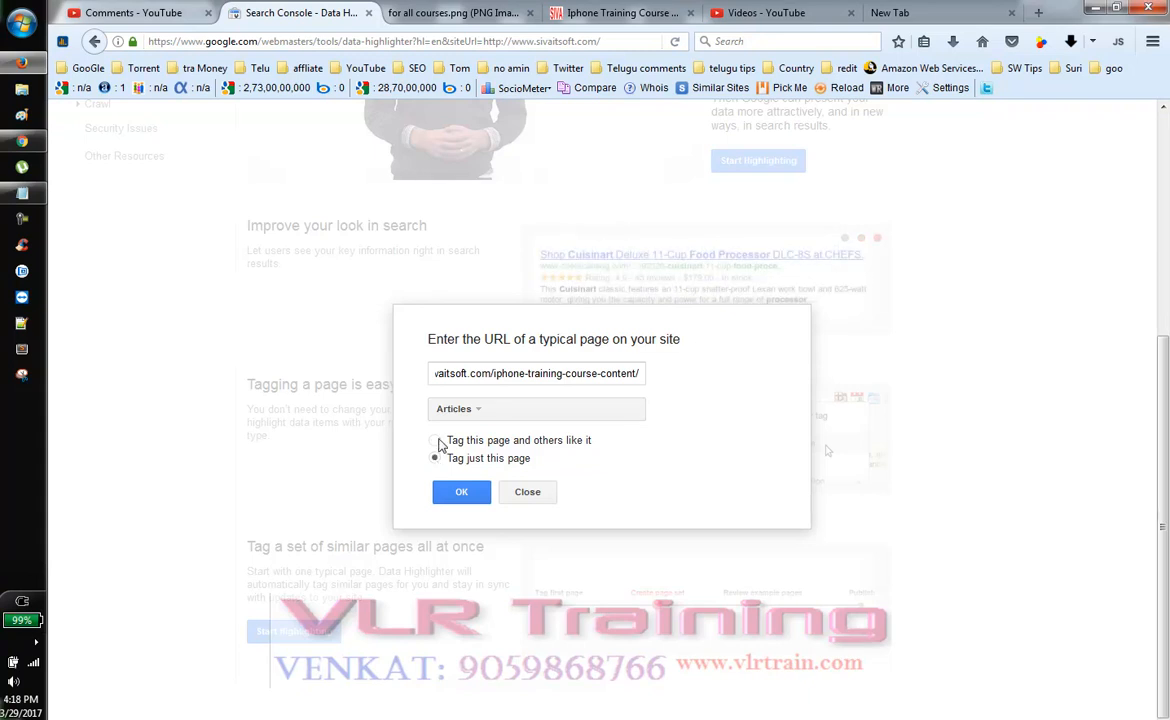
left_click(437, 441)
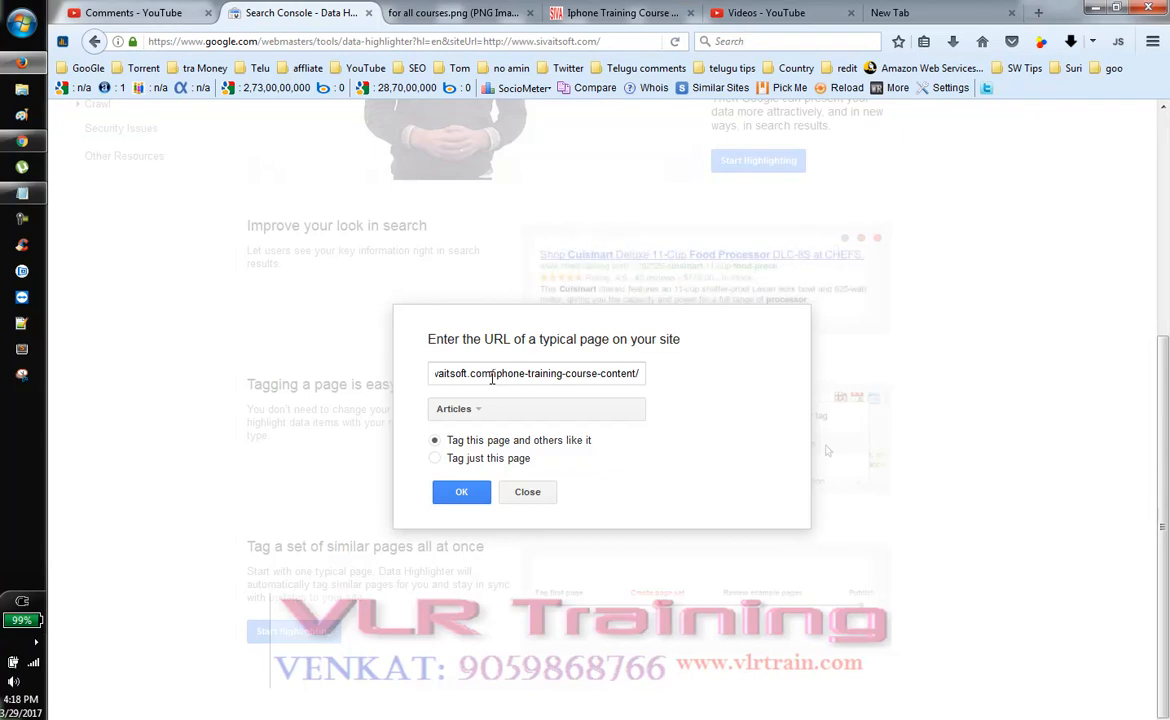
left_click(436, 459)
left_click(462, 493)
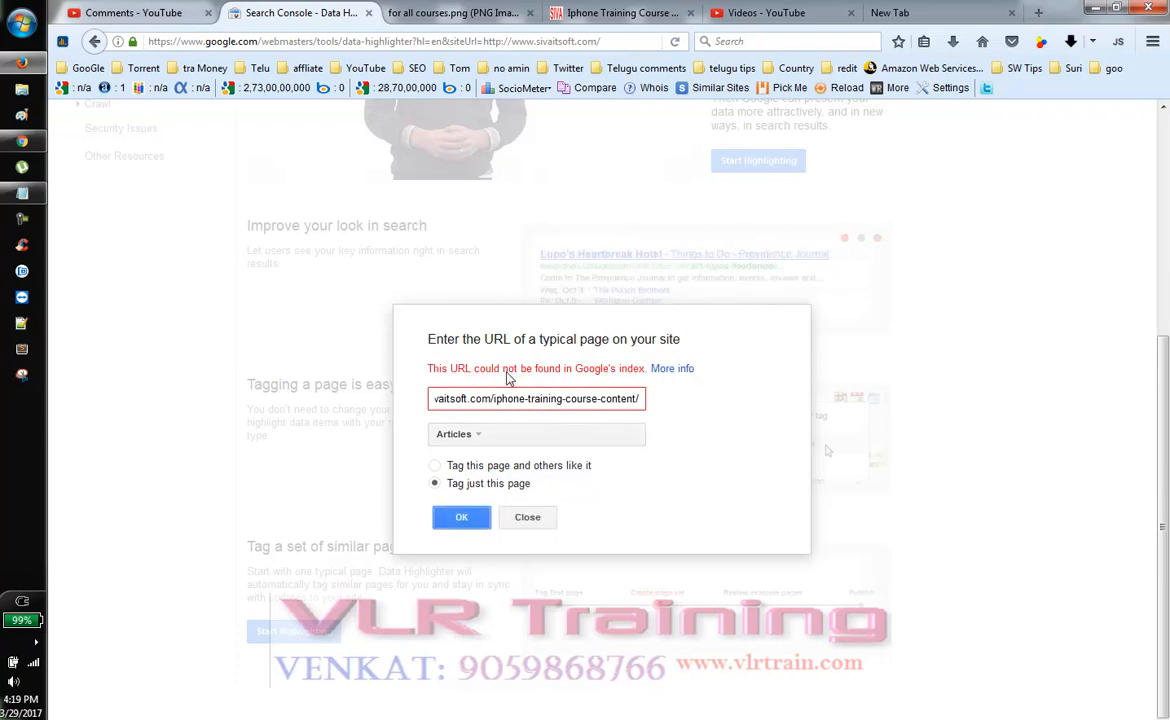
Step: Open the Devops Training page on the sivaitsoft.com site and copy its web address
left_click_drag(525, 398, 400, 366)
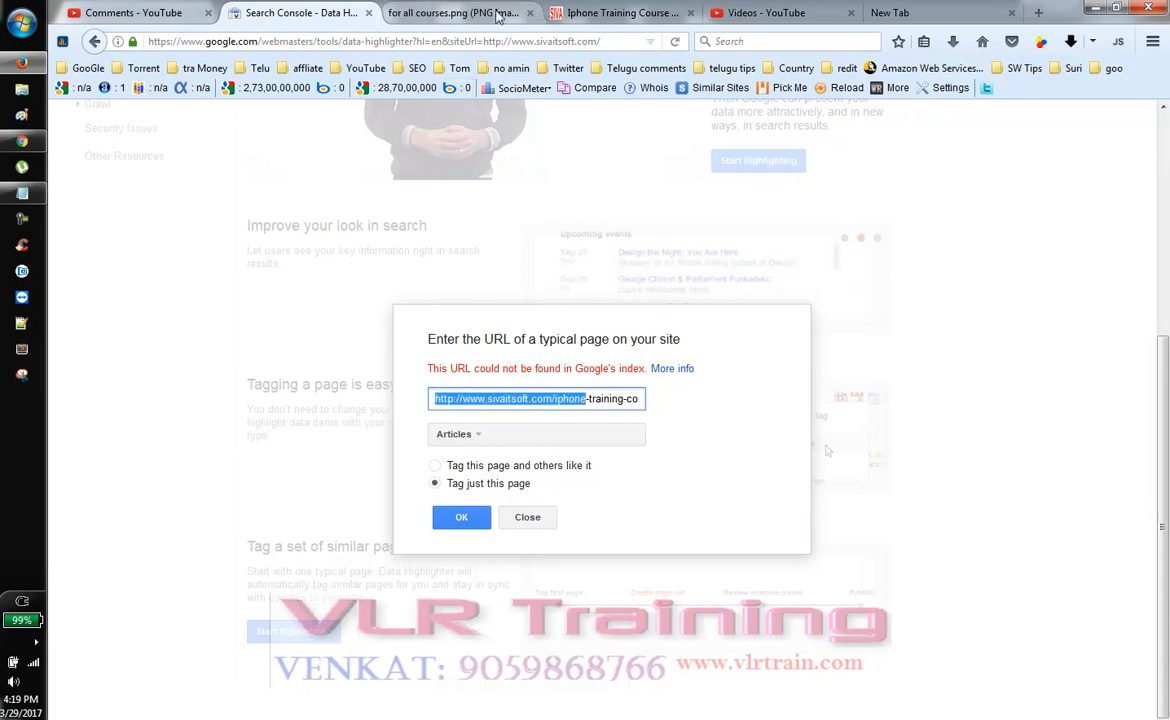
left_click(632, 13)
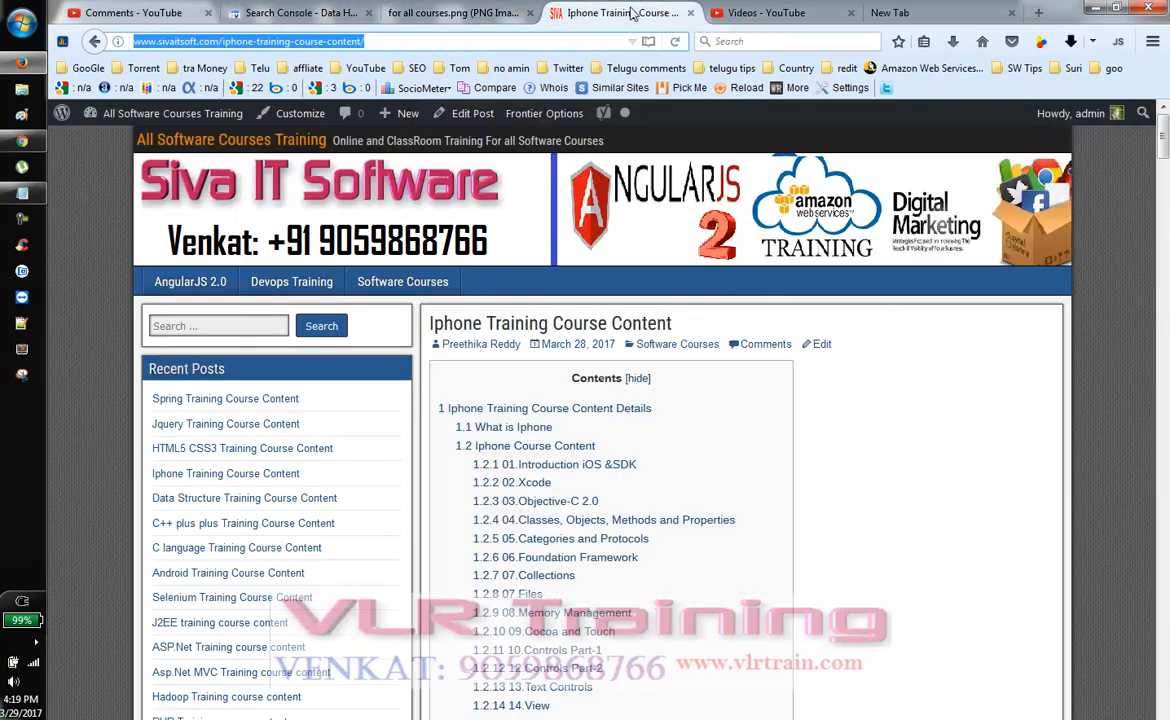
left_click(280, 290)
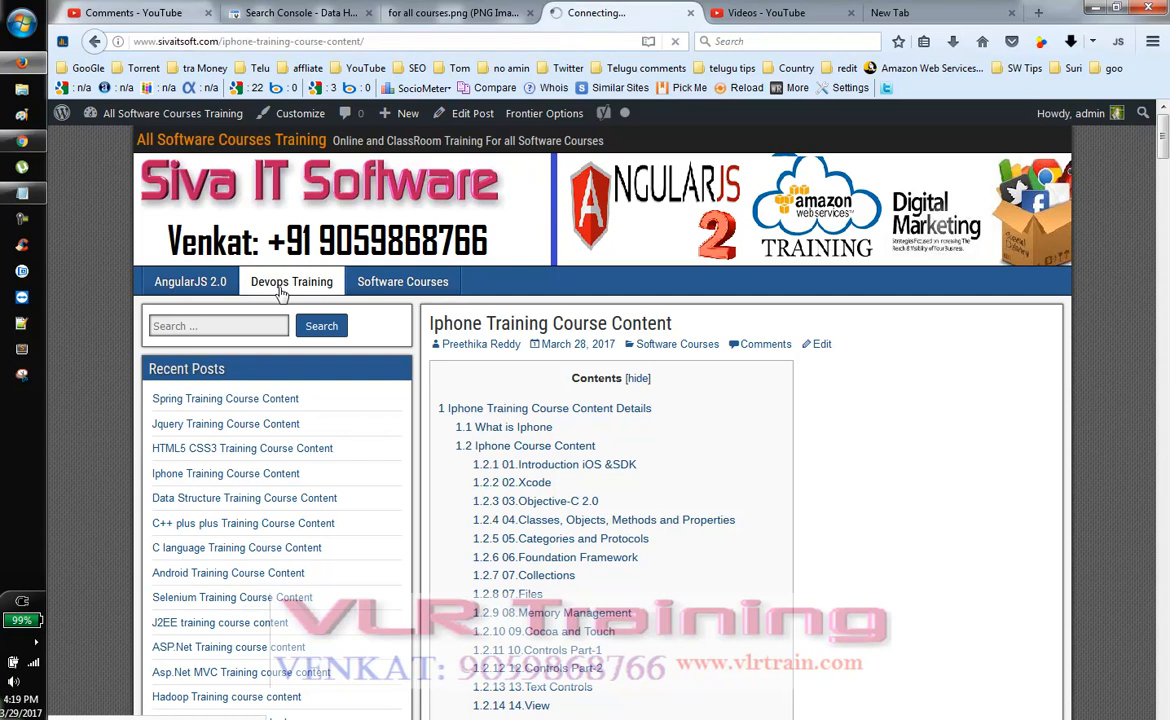
left_click(343, 40)
right_click(365, 42)
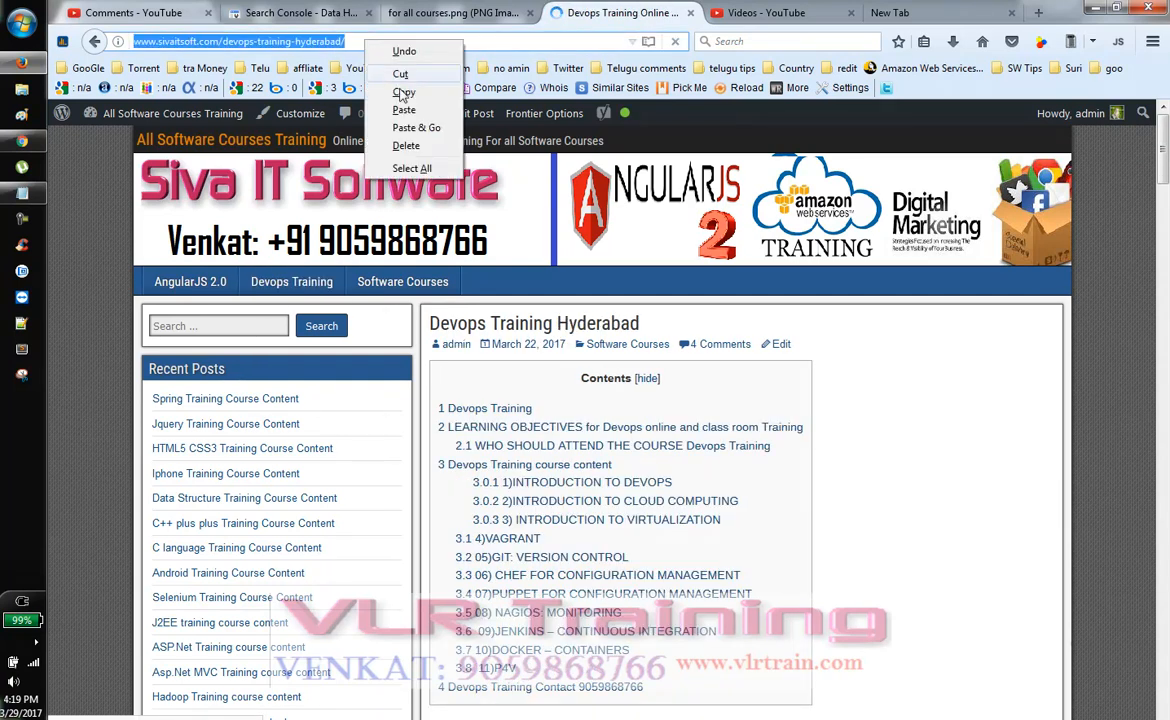
left_click(403, 91)
left_click(425, 15)
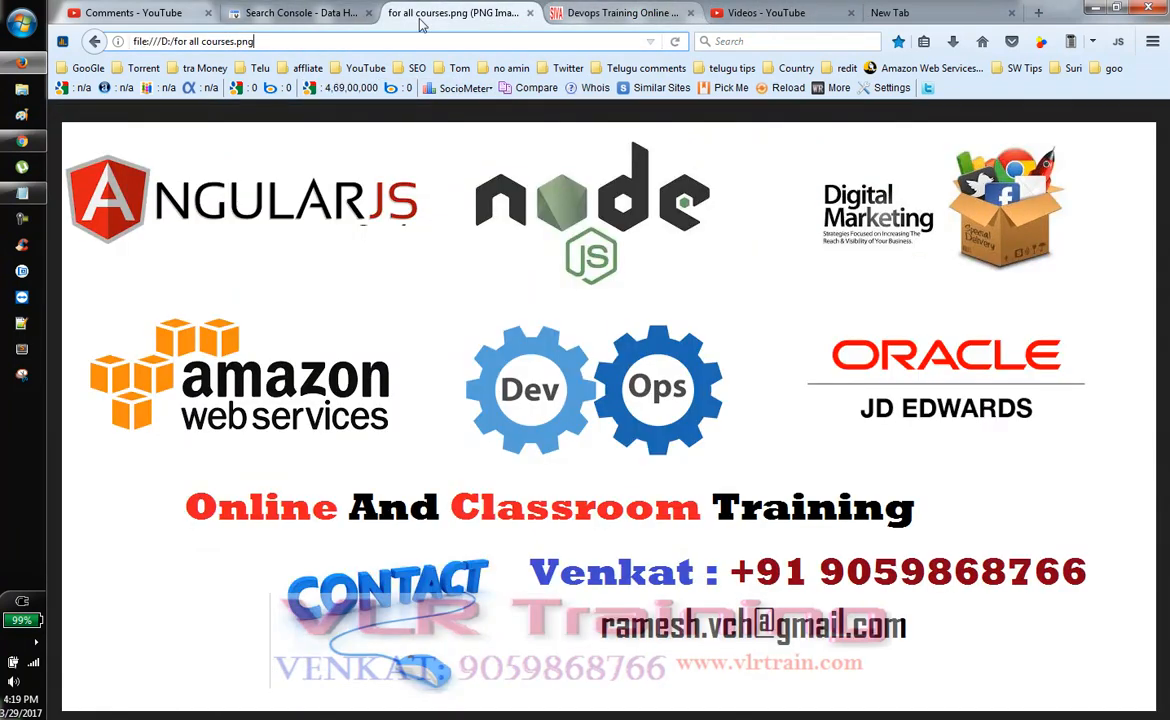
Step: Copy the iphone-training-course-content address from the Search Console dialog and search Google for it to check whether the page is indexed
left_click(270, 14)
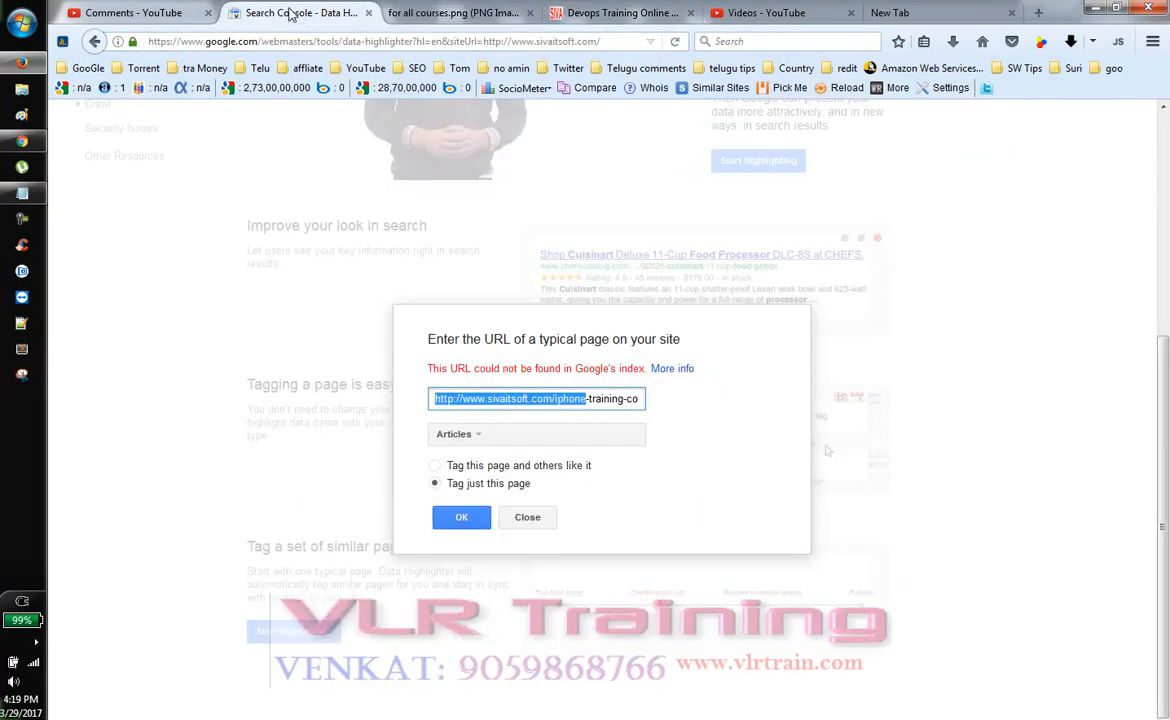
left_click(589, 397)
key("ctrl+a")
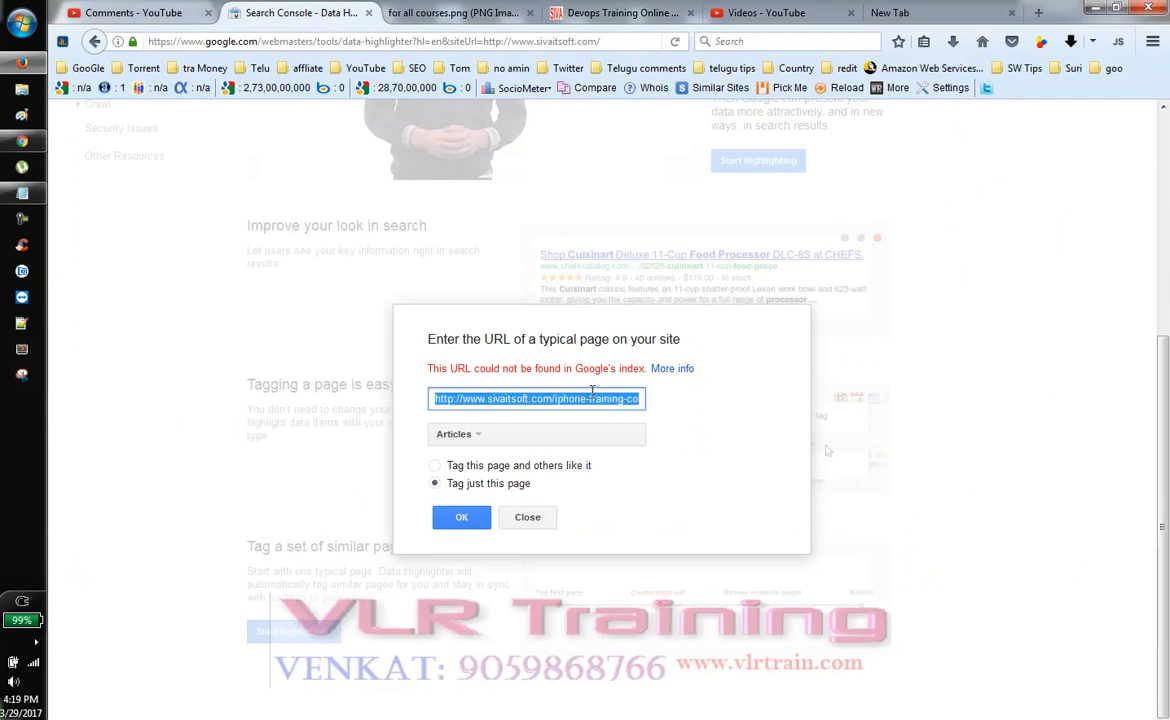
left_click(885, 12)
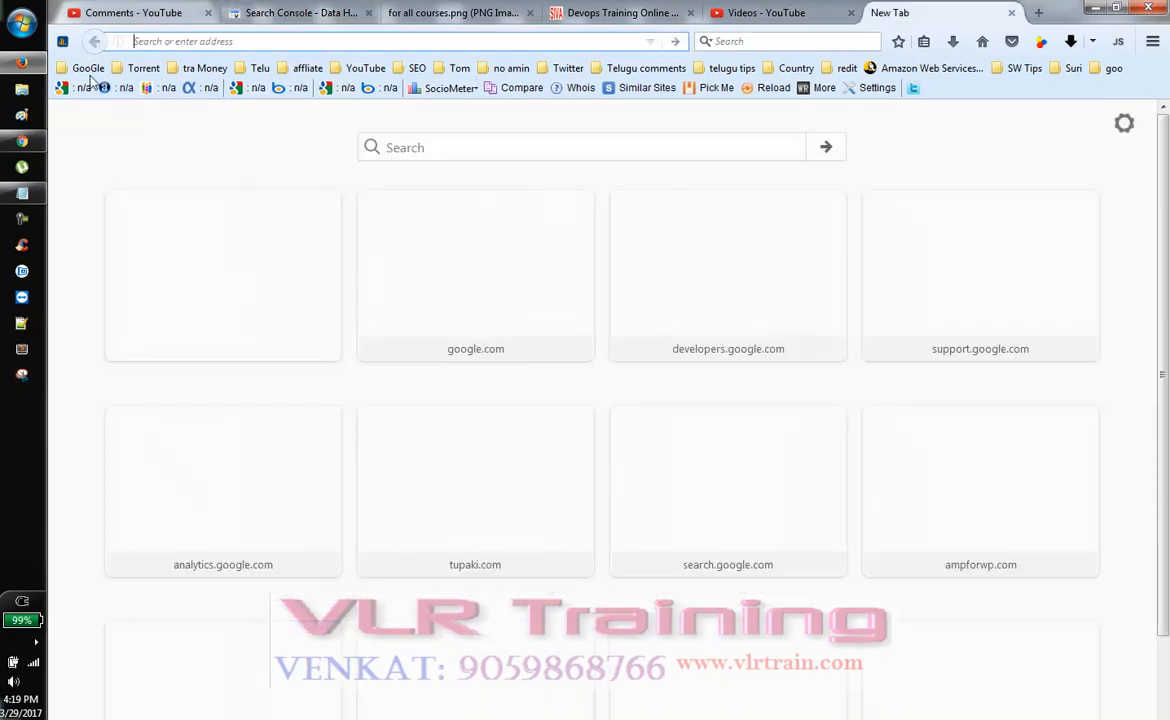
left_click(88, 68)
left_click(90, 87)
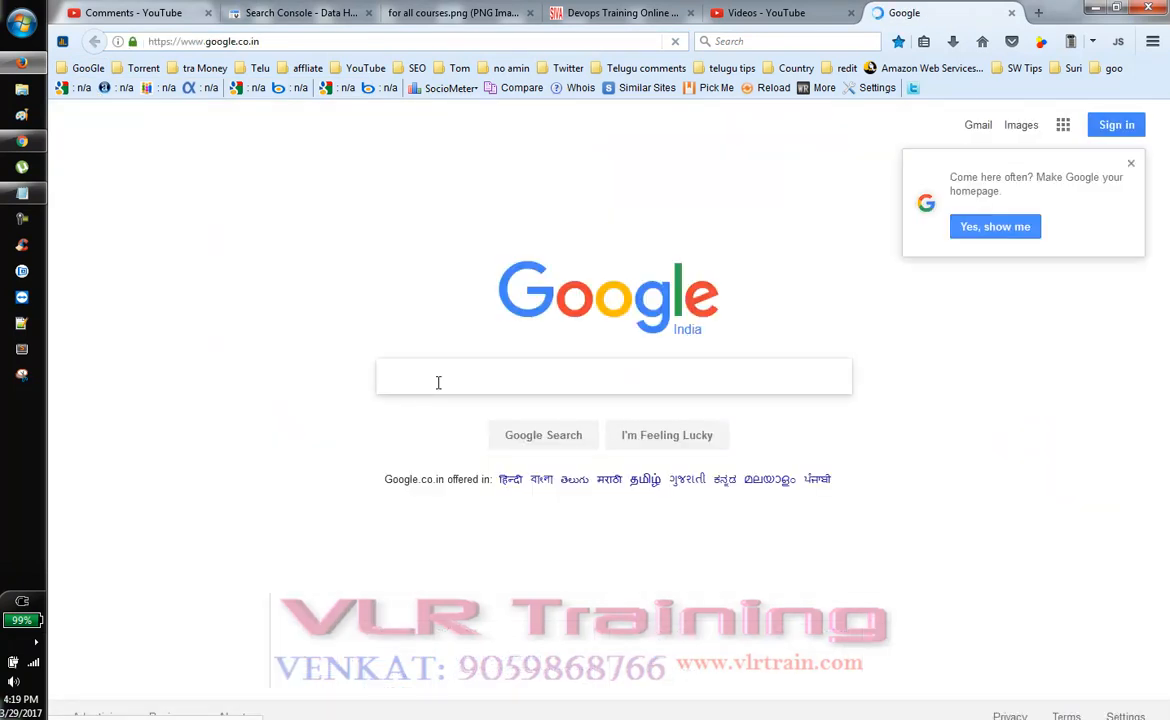
key("ctrl+v")
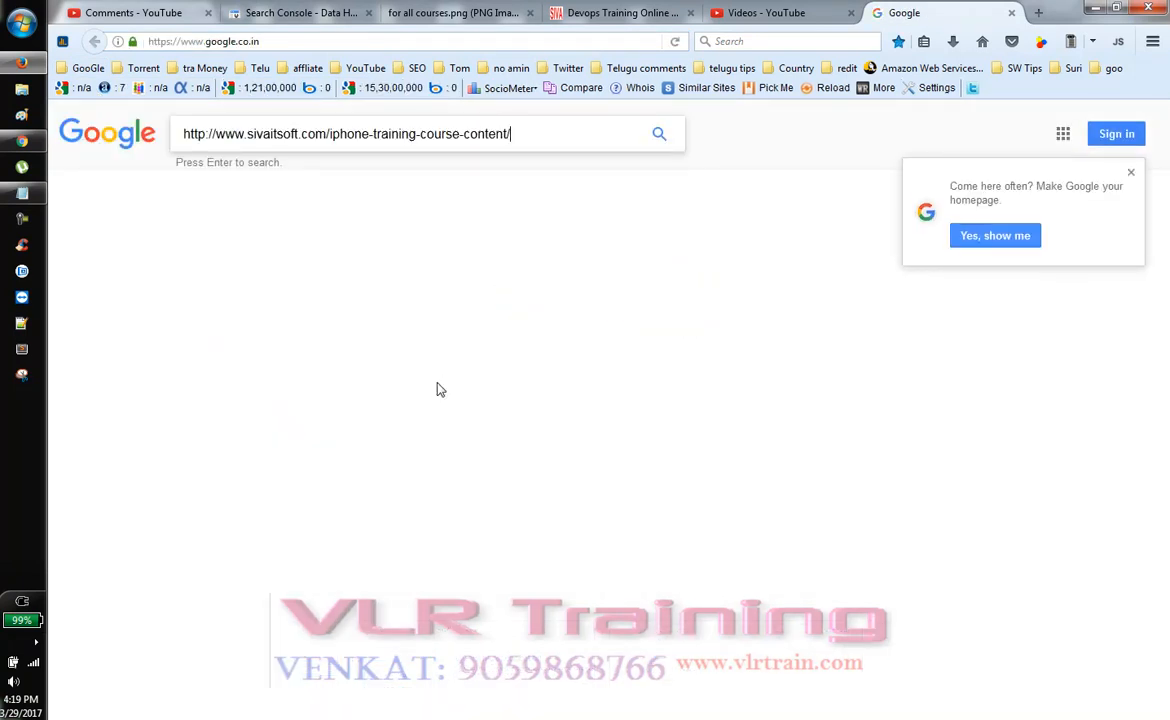
key("Return")
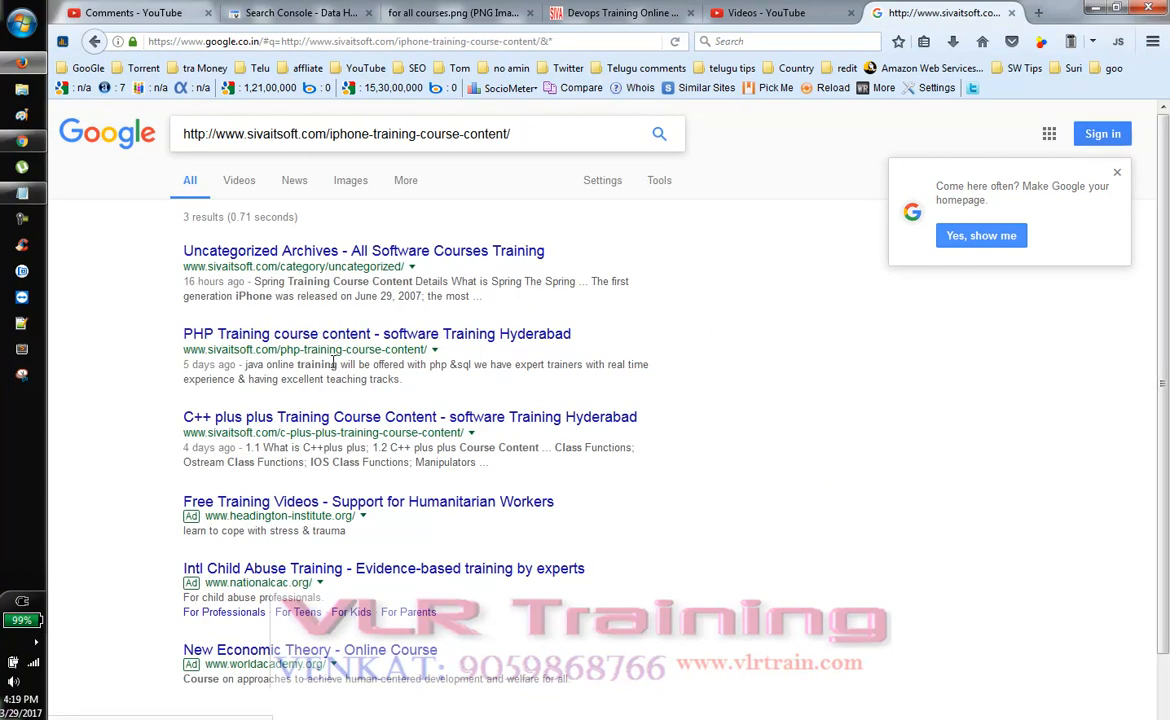
scroll(345, 410, "down", 1)
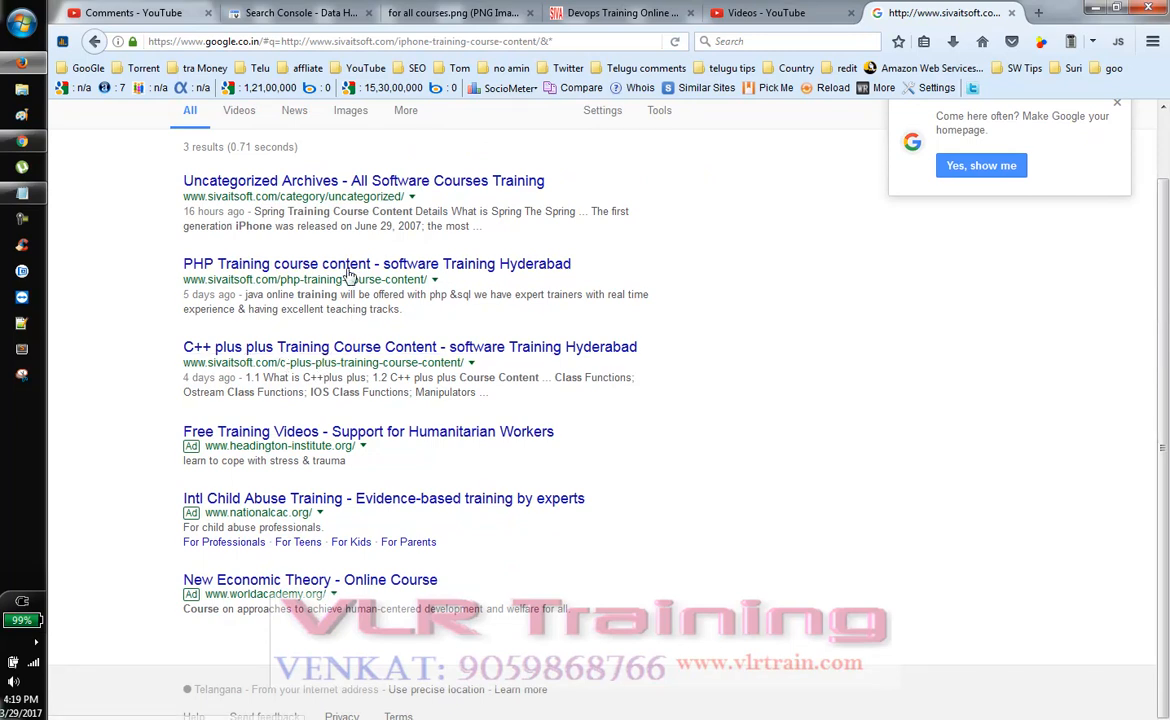
scroll(551, 290, "up", 1)
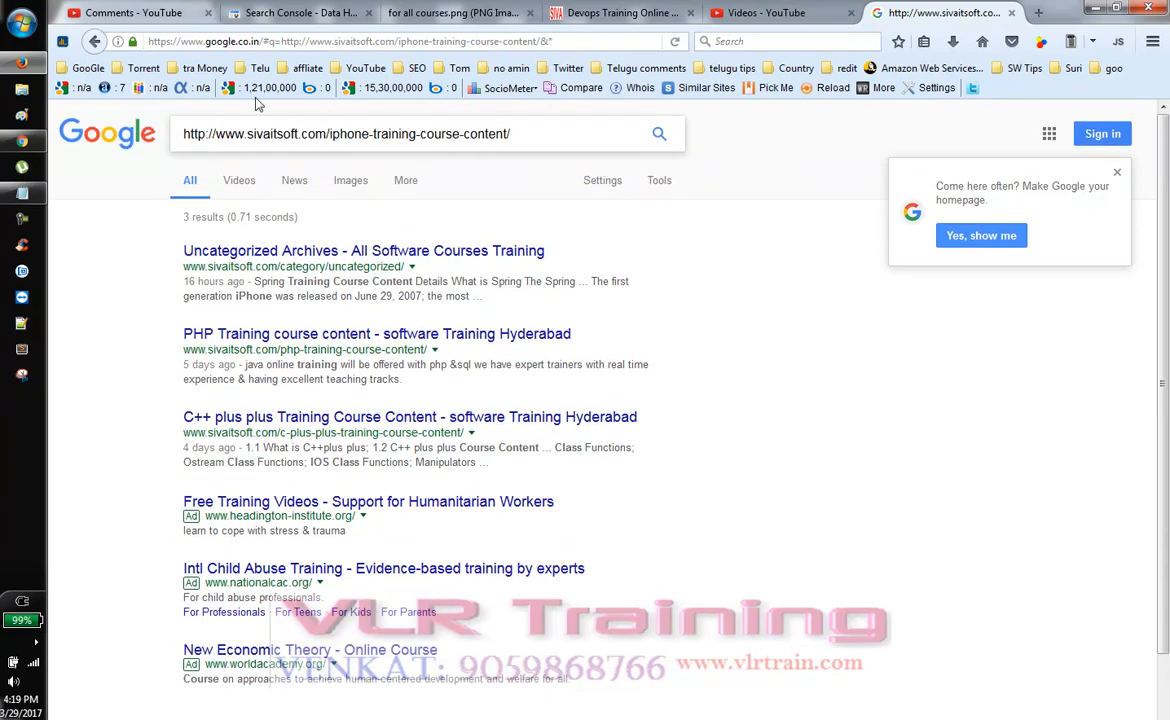
Step: Copy the devops-training-hyderabad page address, enter it as the typical page URL in Search Console, and submit it for highlighting
left_click(563, 13)
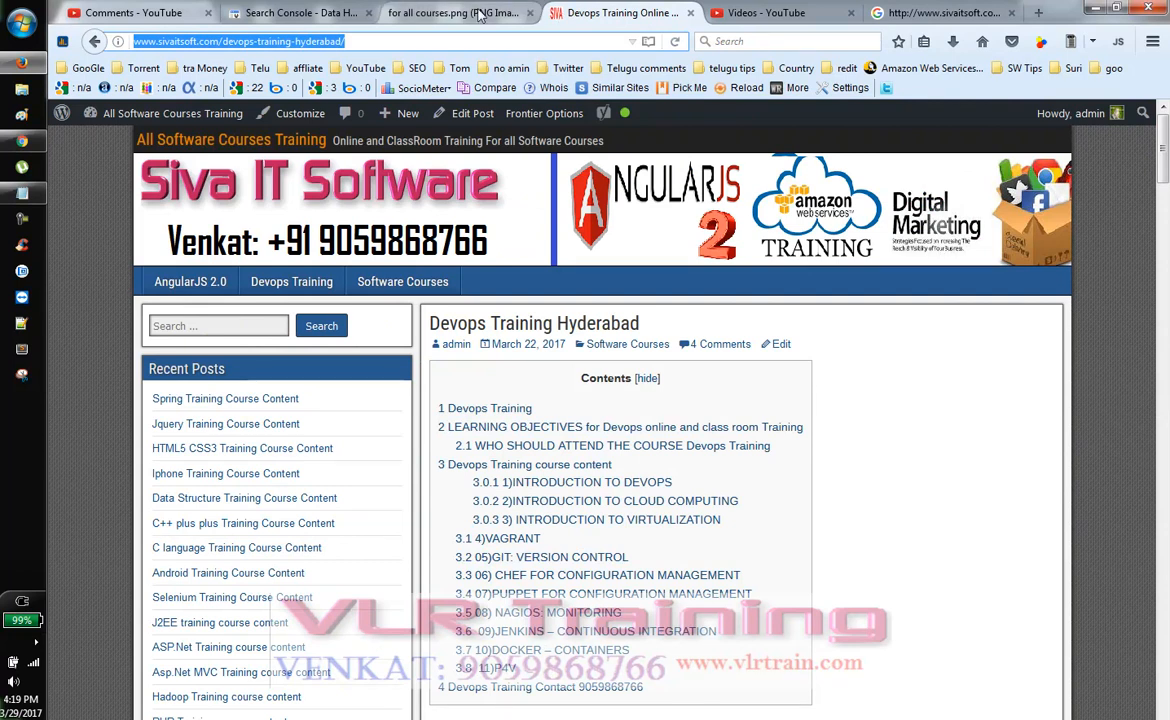
right_click(257, 37)
left_click(280, 85)
left_click(312, 22)
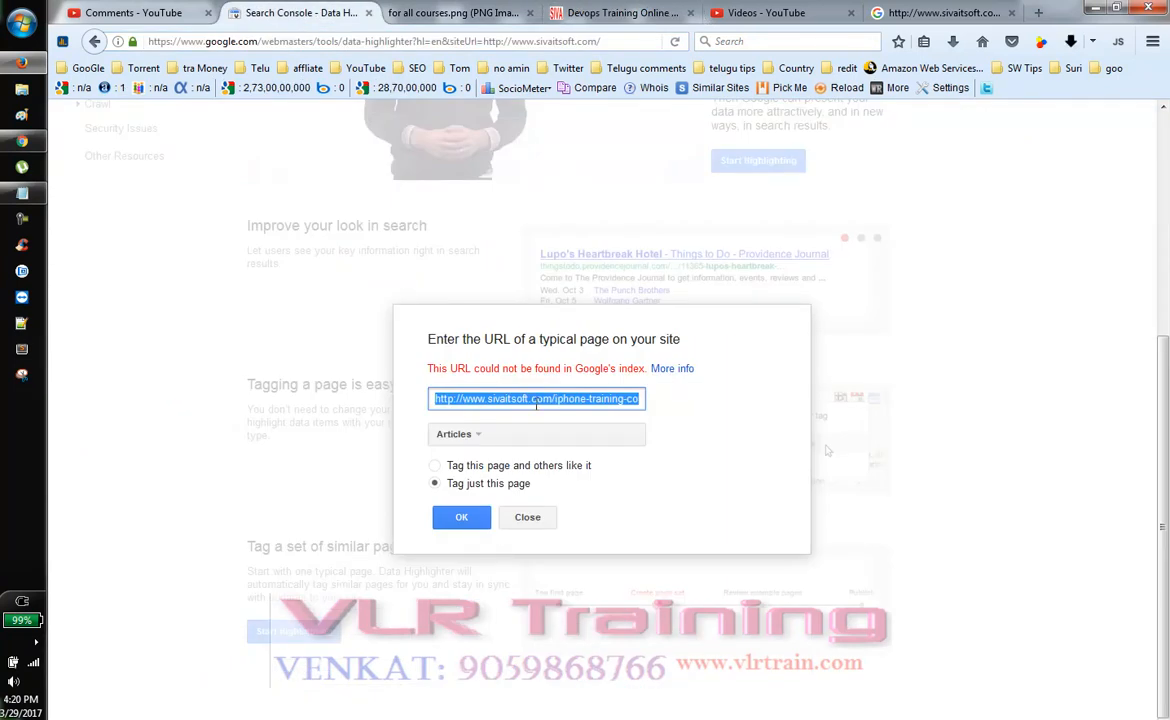
key("ctrl+v")
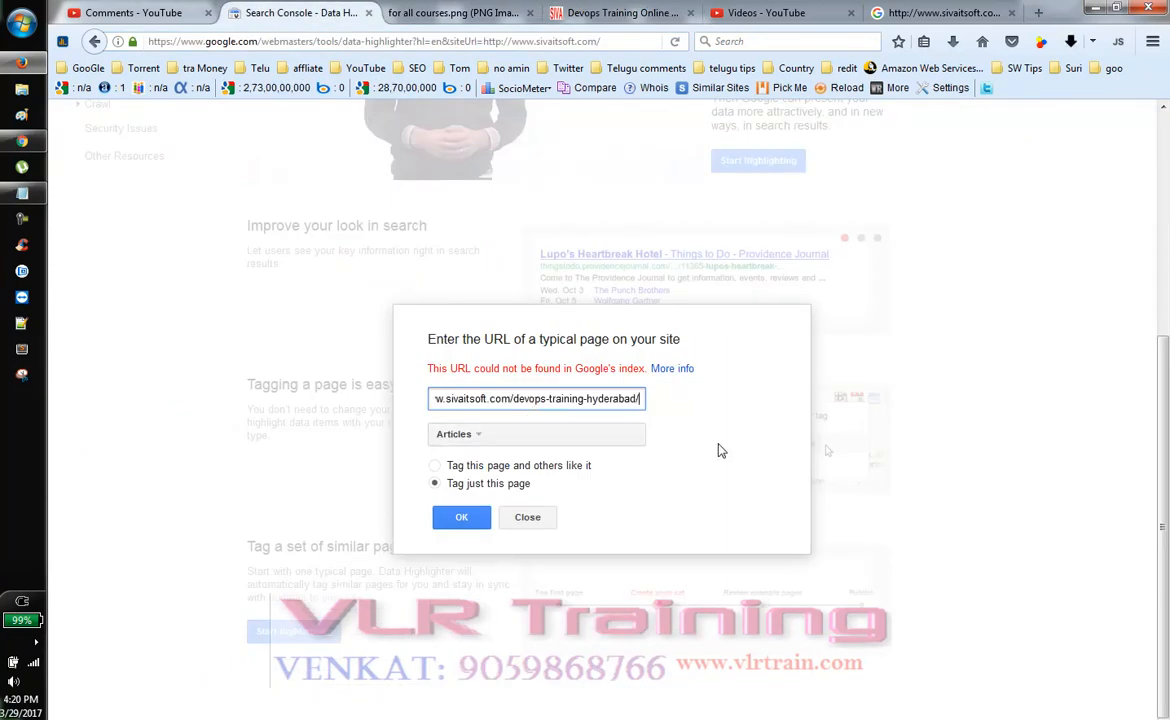
left_click(463, 516)
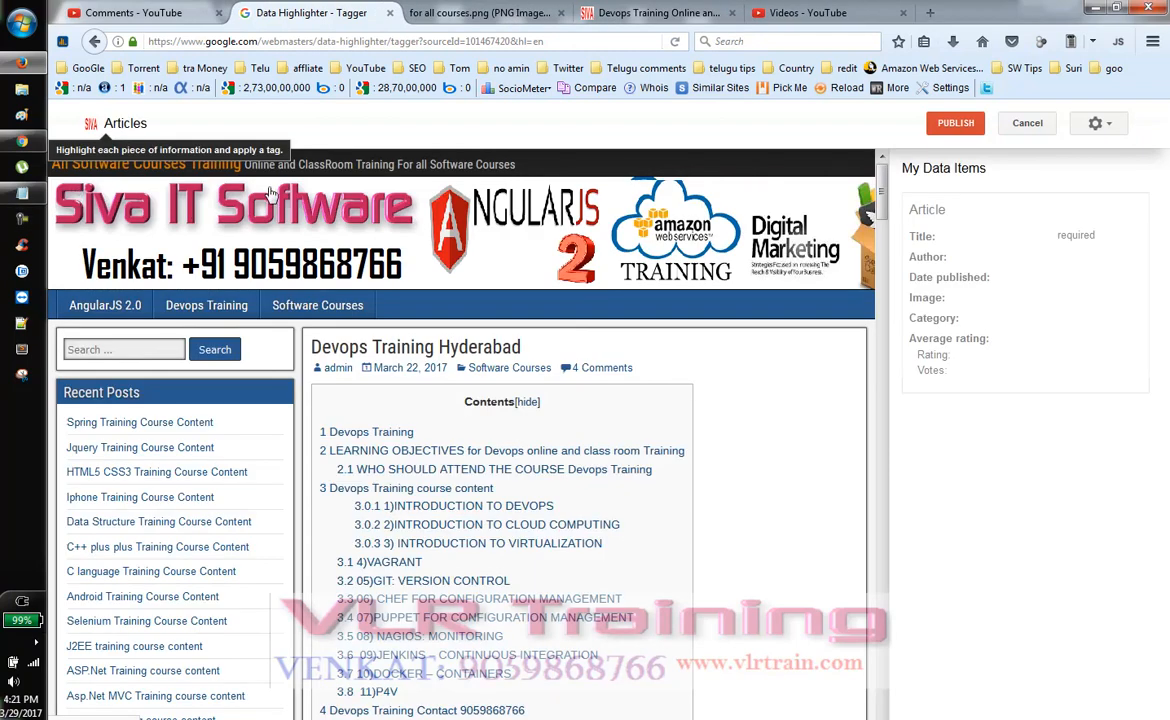
Step: Look through the Devops Training Hyderabad article loaded in the tagger, from its heading to the course content tables
scroll(281, 222, "down", 1)
scroll(281, 222, "down", 8)
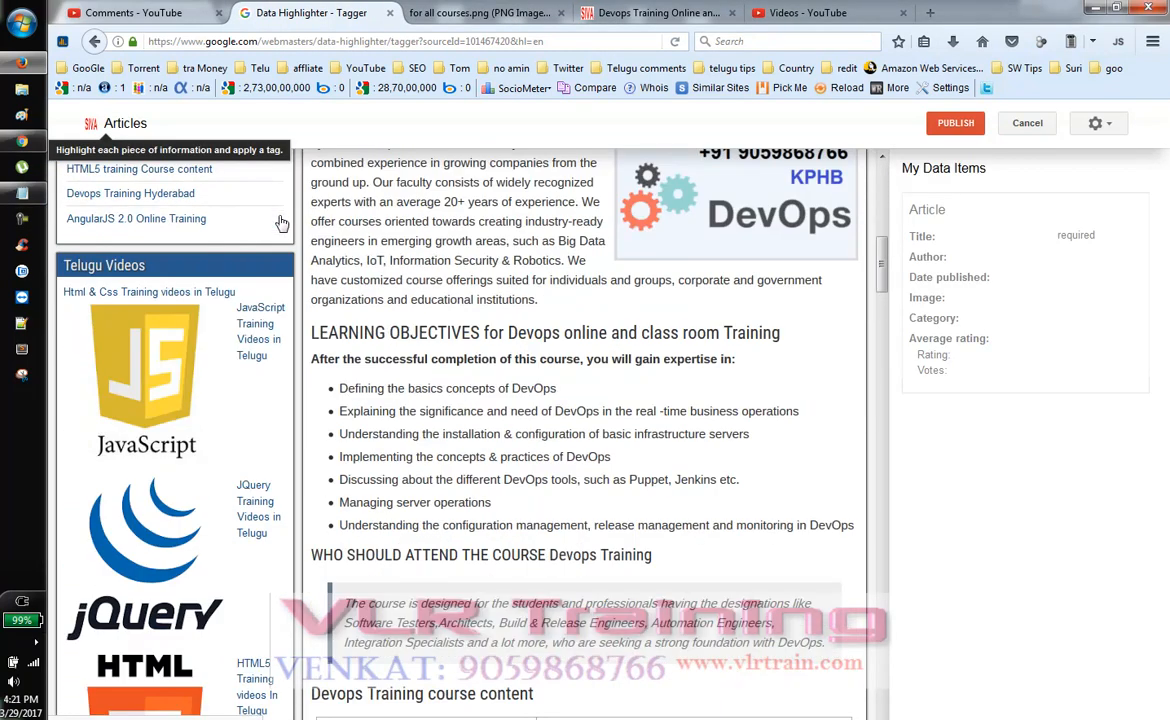
scroll(281, 222, "down", 15)
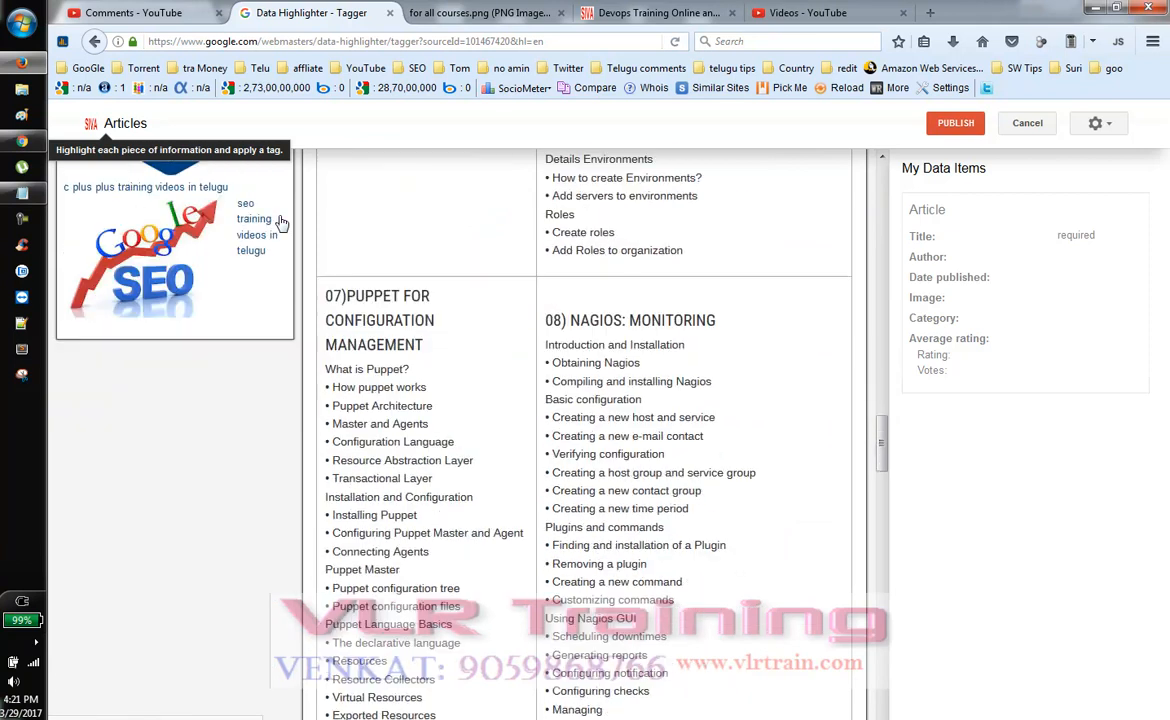
scroll(281, 222, "down", 3)
scroll(799, 209, "up", 7)
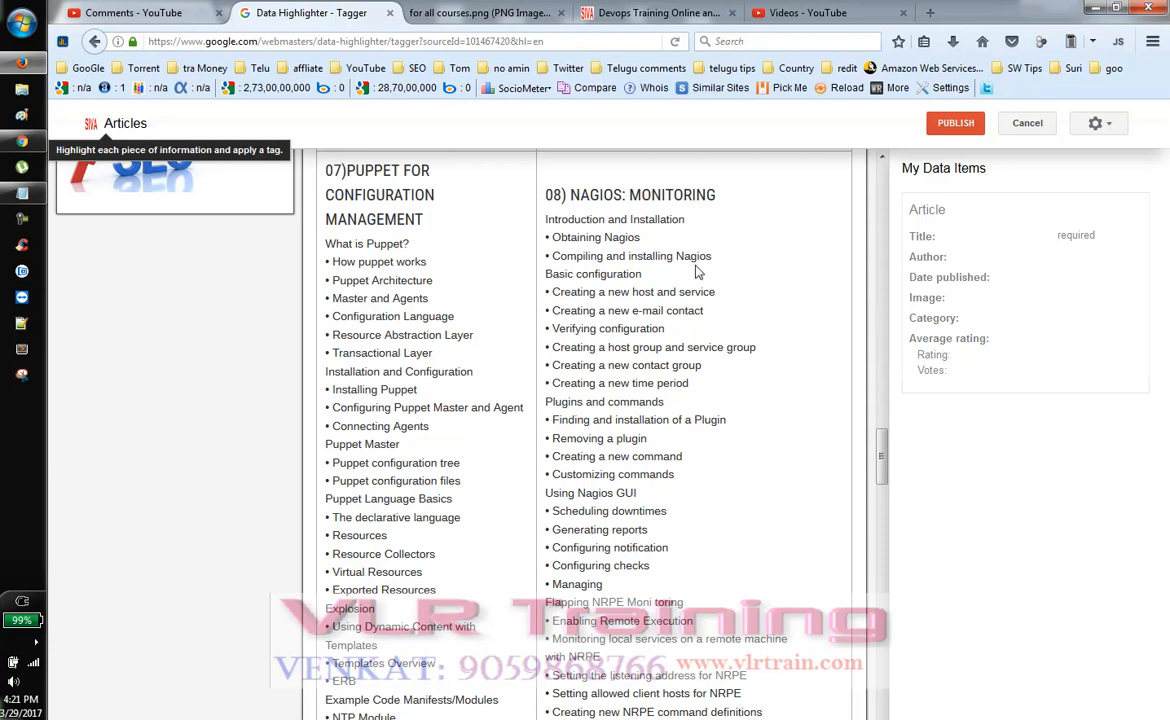
scroll(697, 268, "up", 3)
scroll(697, 272, "up", 15)
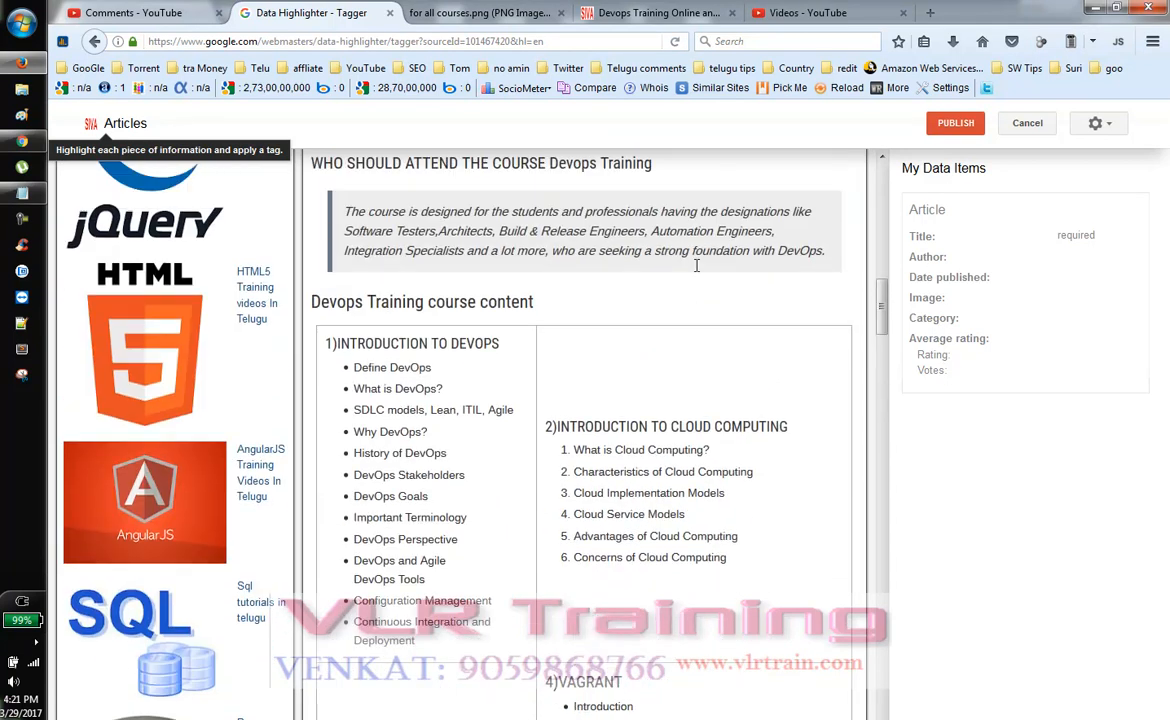
scroll(697, 272, "up", 10)
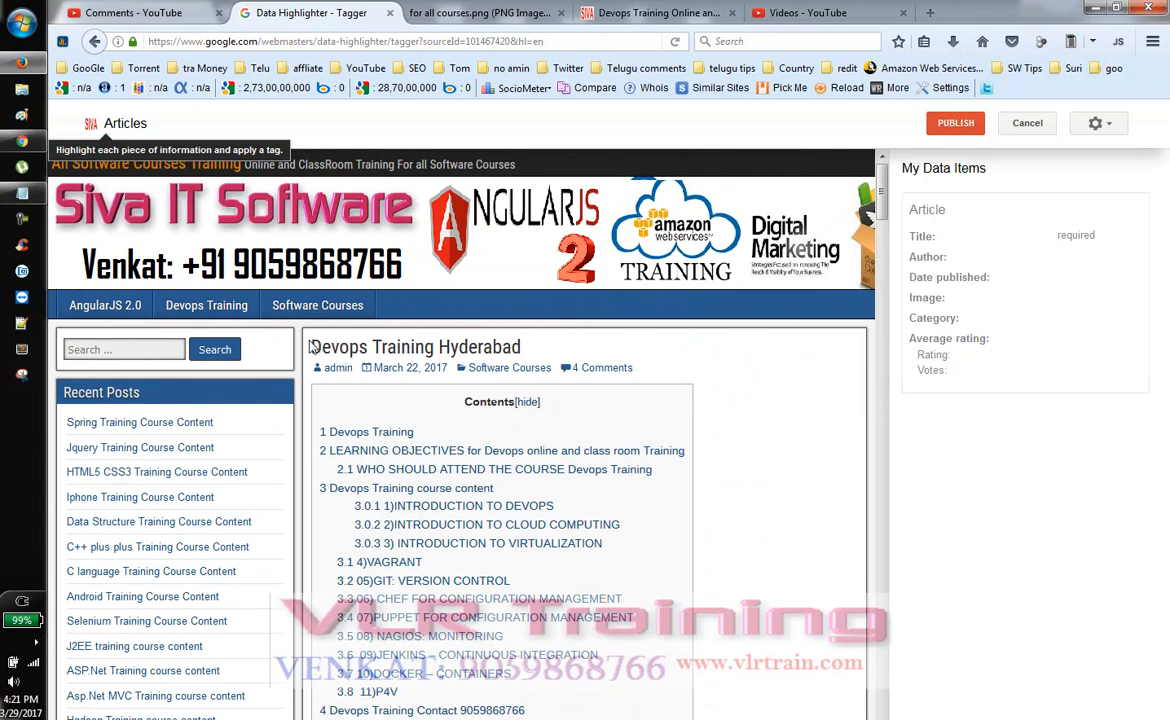
Step: Tag the heading Devops Training Hyderabad as the article's Title and admin as its Author
left_click_drag(313, 347, 516, 347)
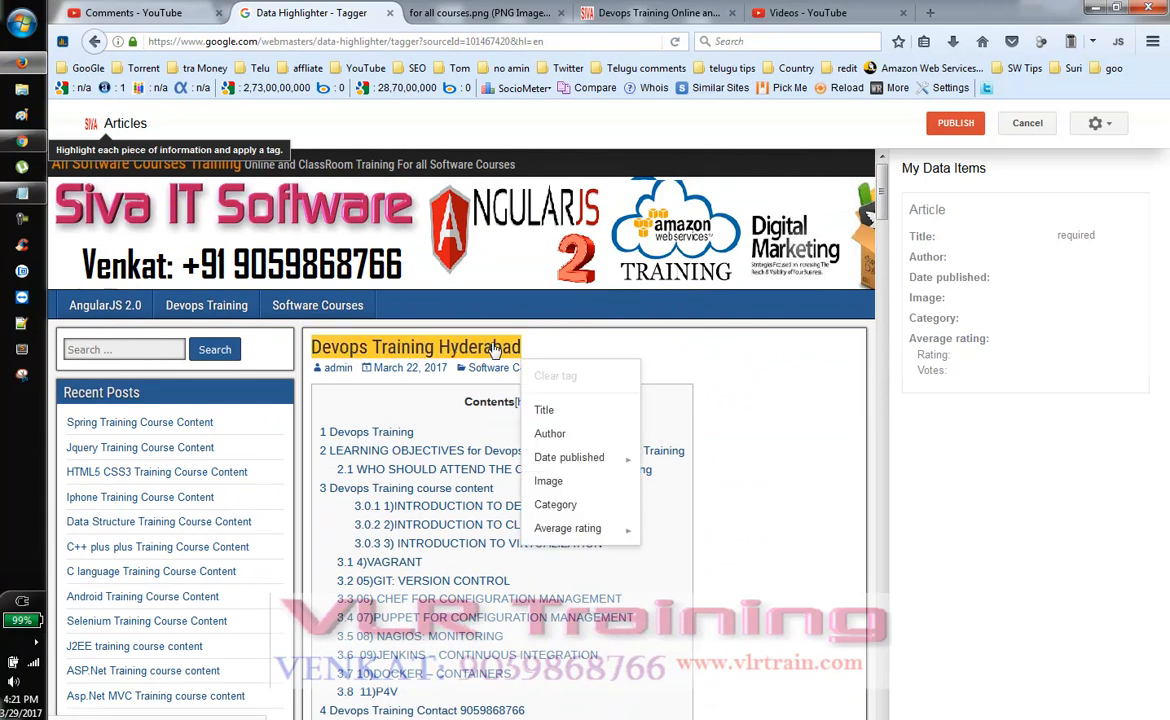
left_click(543, 410)
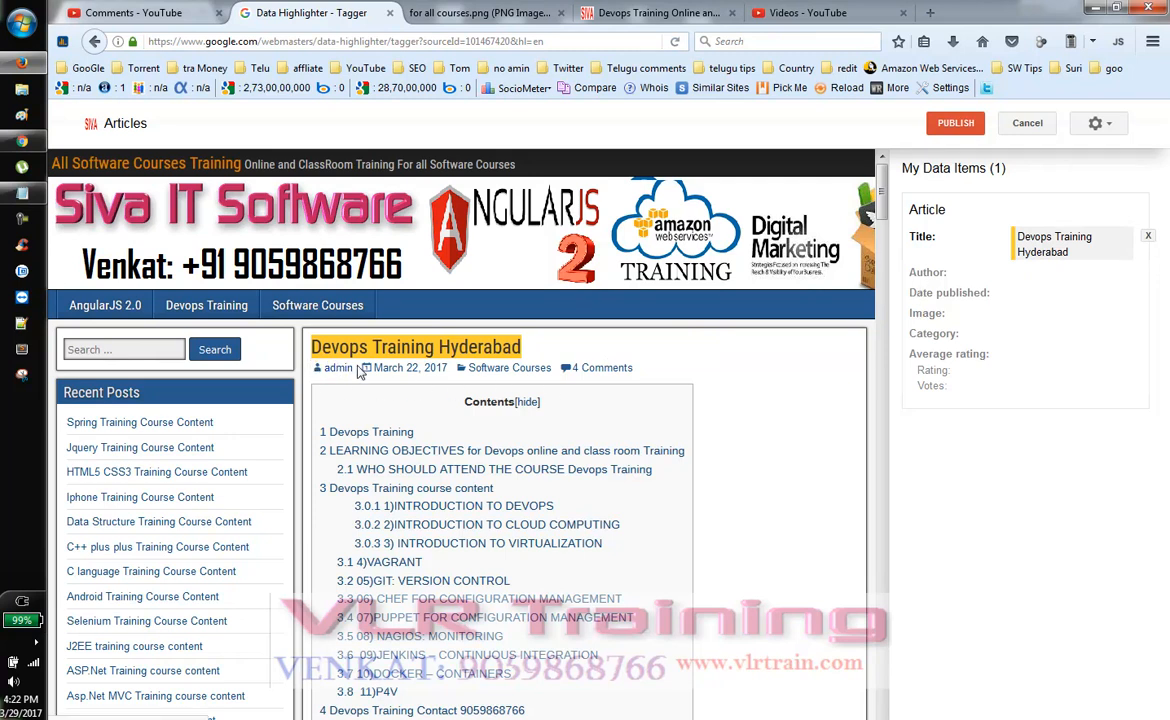
double_click(336, 369)
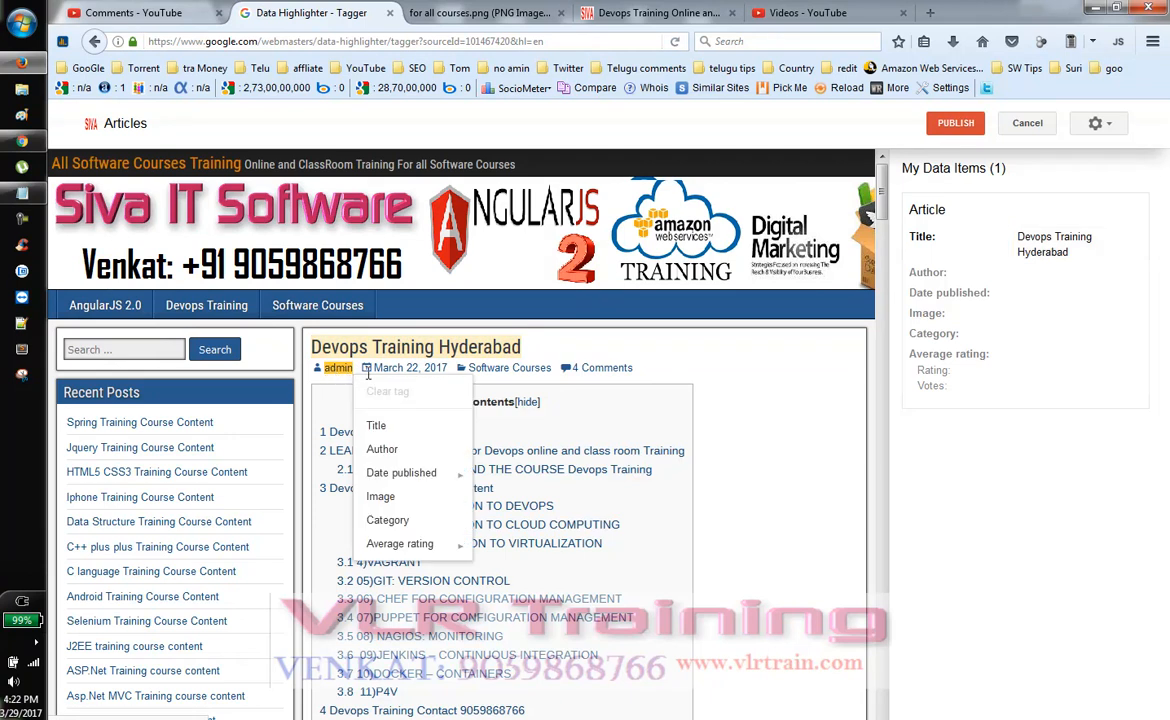
left_click(376, 450)
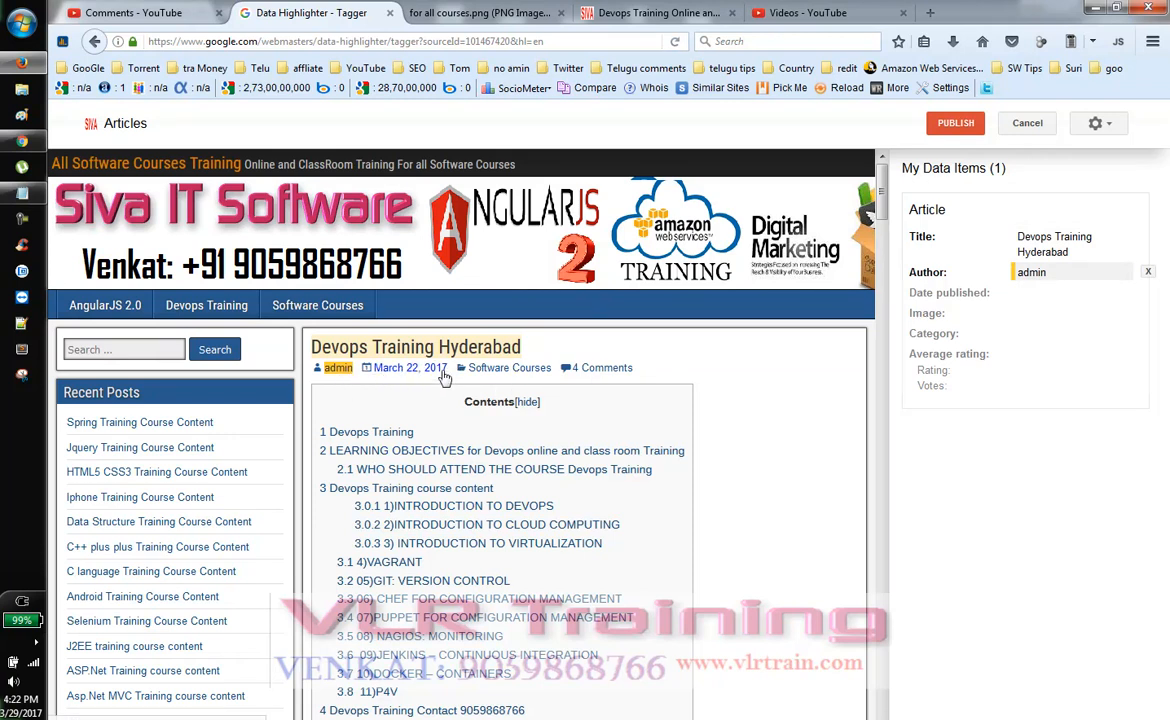
Step: Try tagging only March in the post date as Date published with auto-detected date/time, and remove that tag
left_click_drag(443, 375, 376, 375)
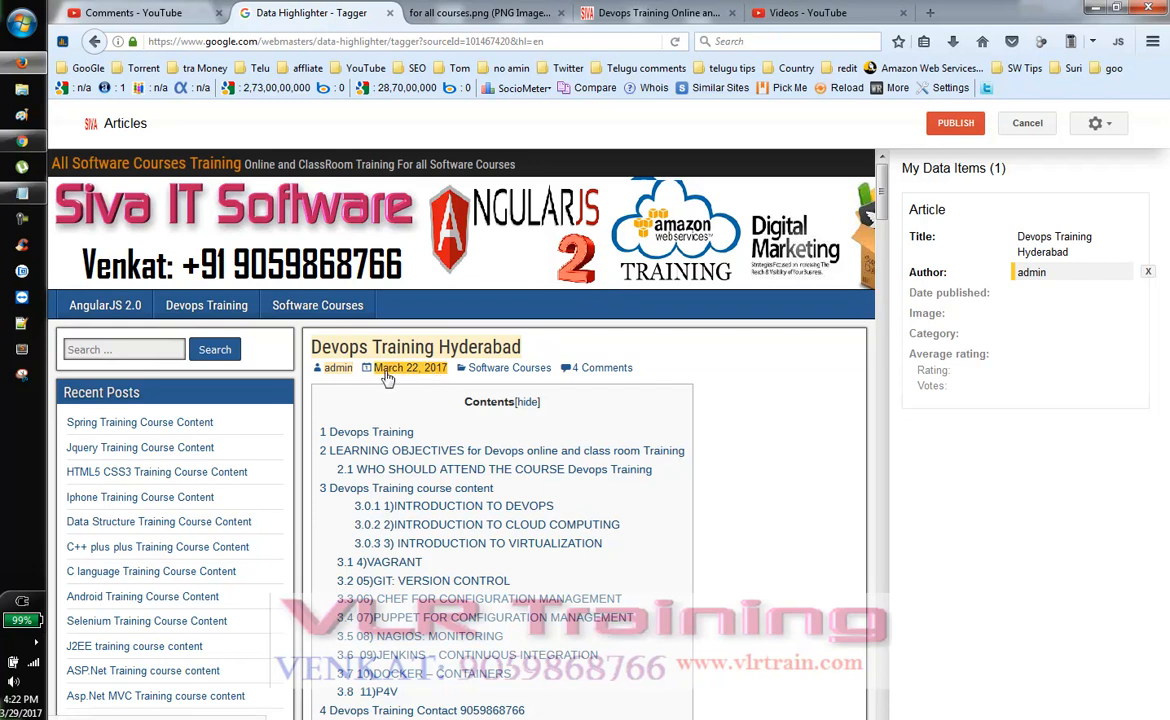
mouse_move(455, 473)
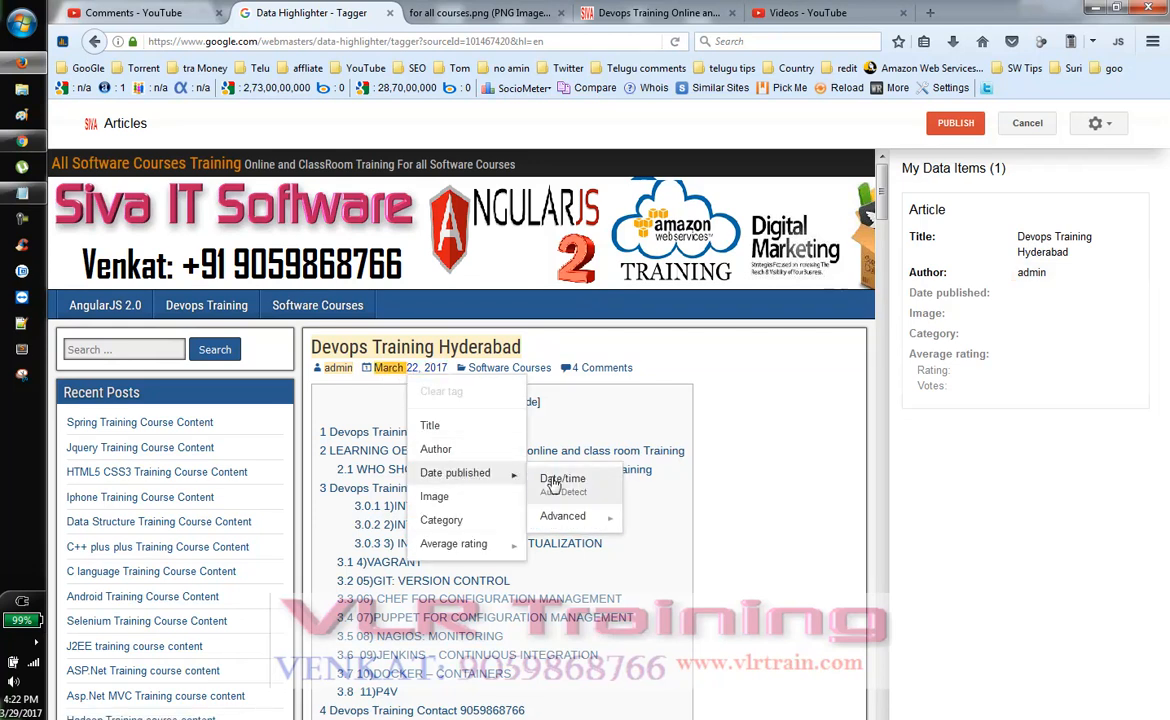
mouse_move(600, 517)
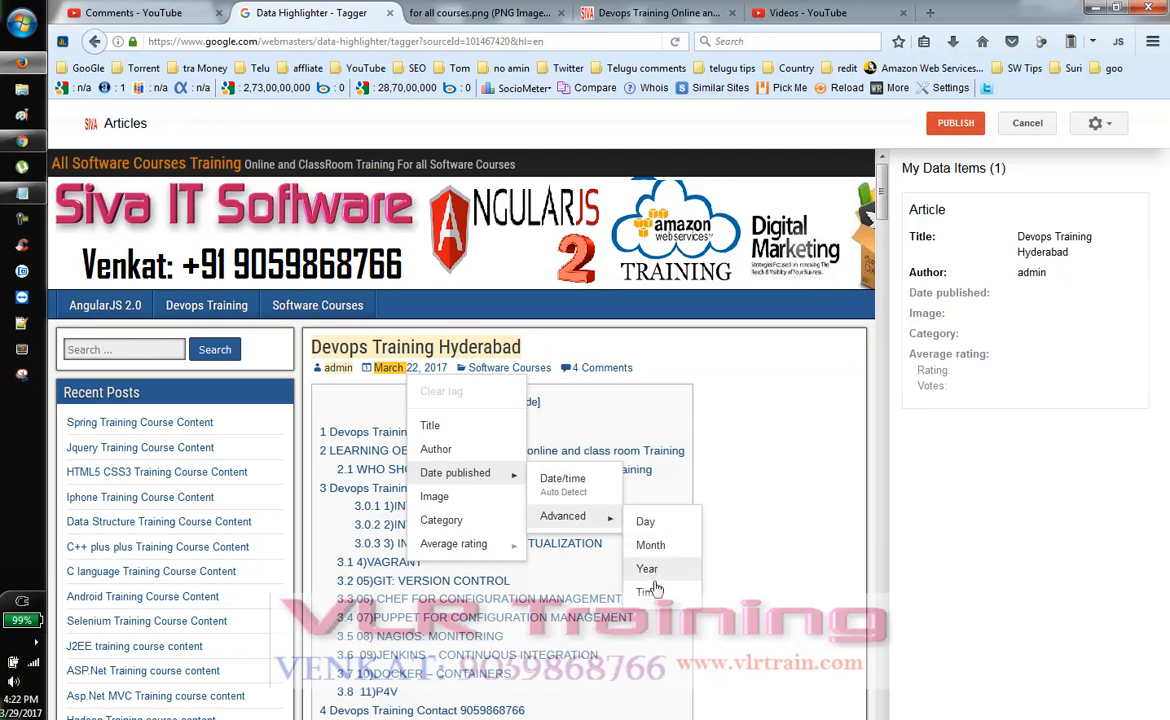
left_click(580, 474)
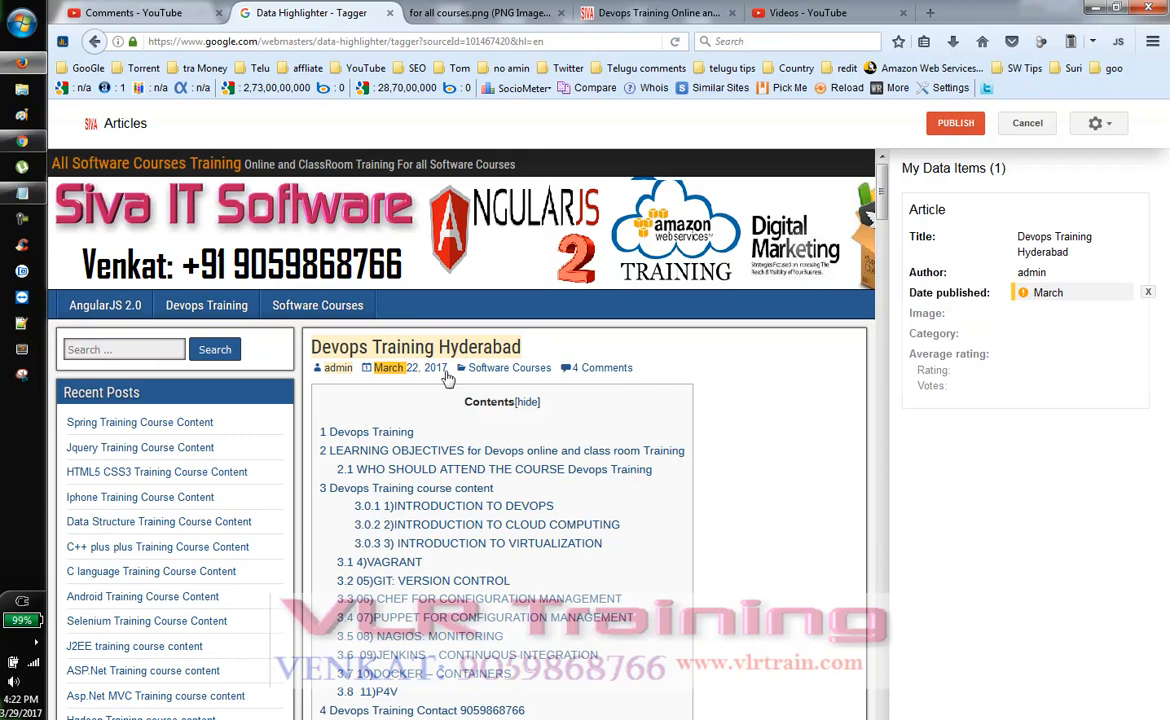
mouse_move(1027, 300)
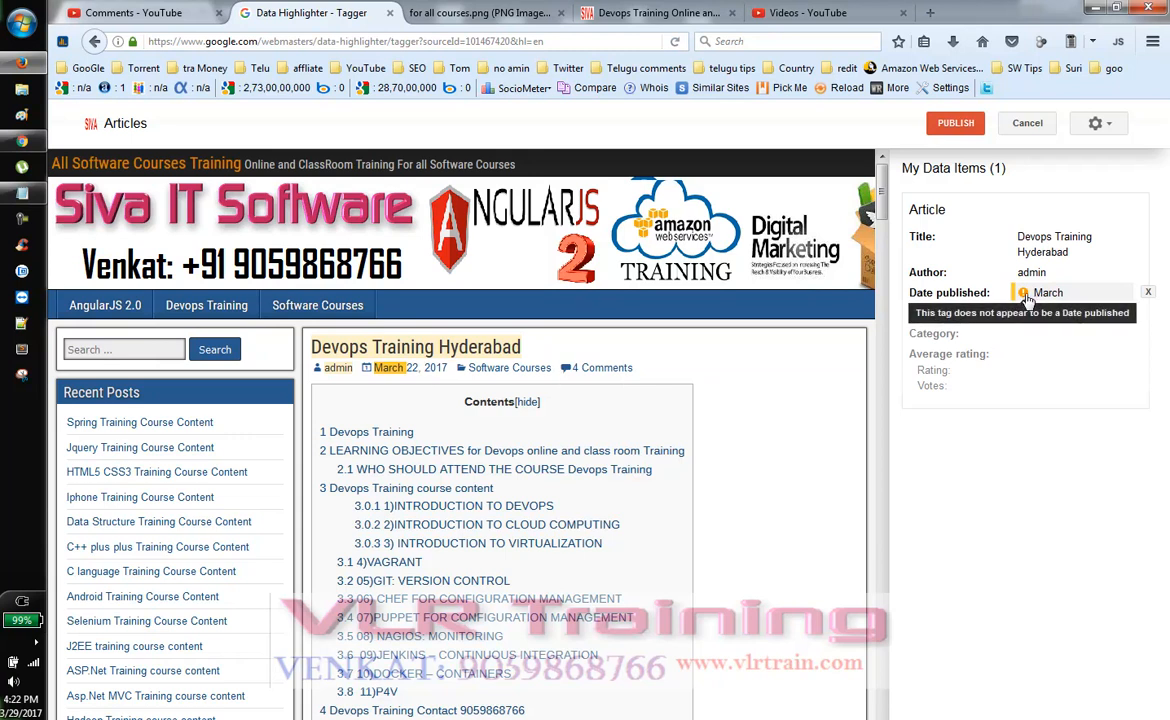
left_click(1147, 293)
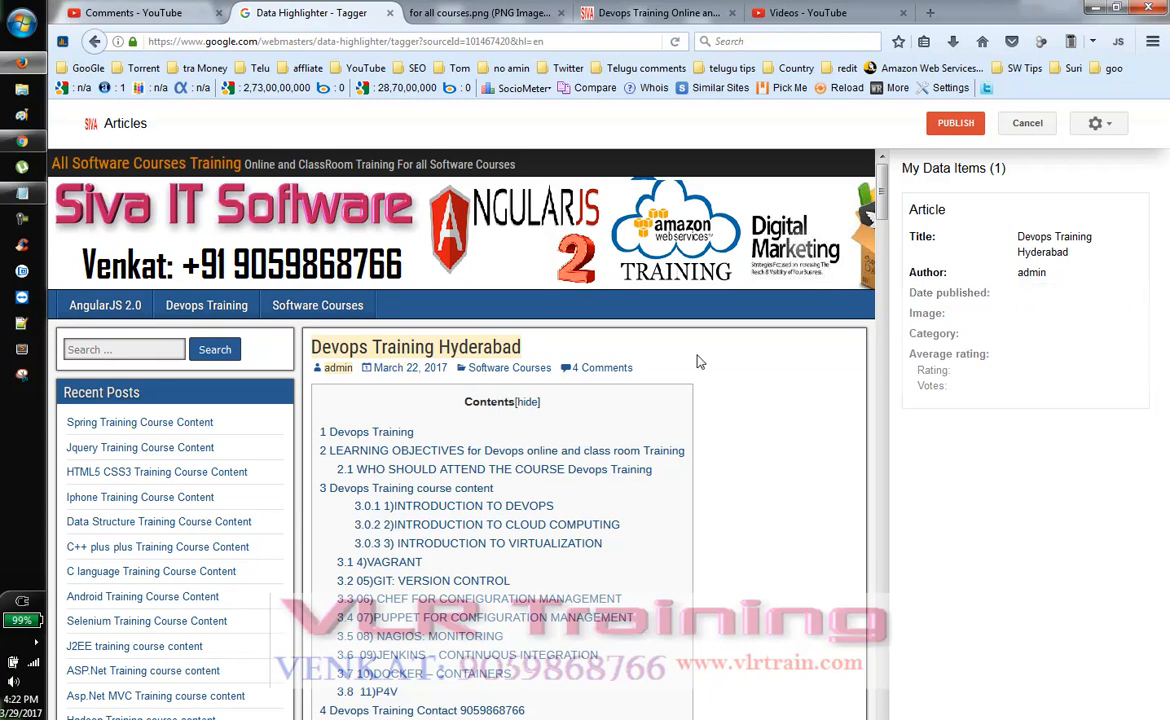
Step: Tag the full post date March 22, 2017 as Date published, using auto-detected date/time
left_click_drag(437, 375, 397, 373)
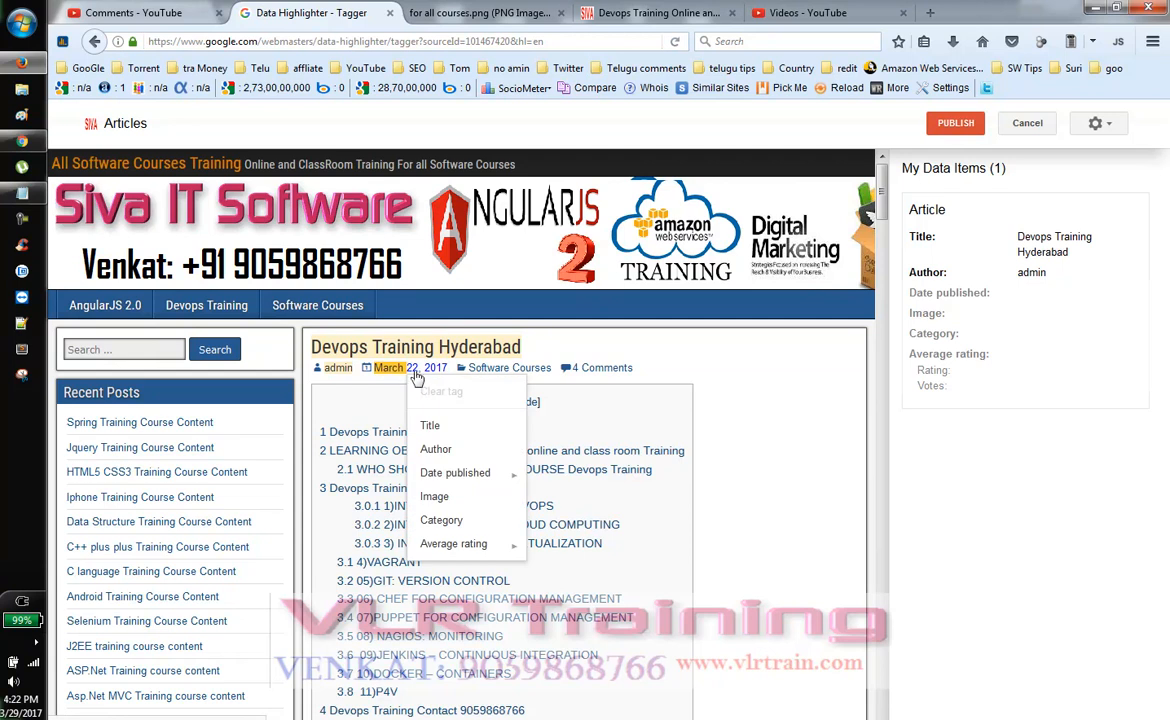
left_click(812, 370)
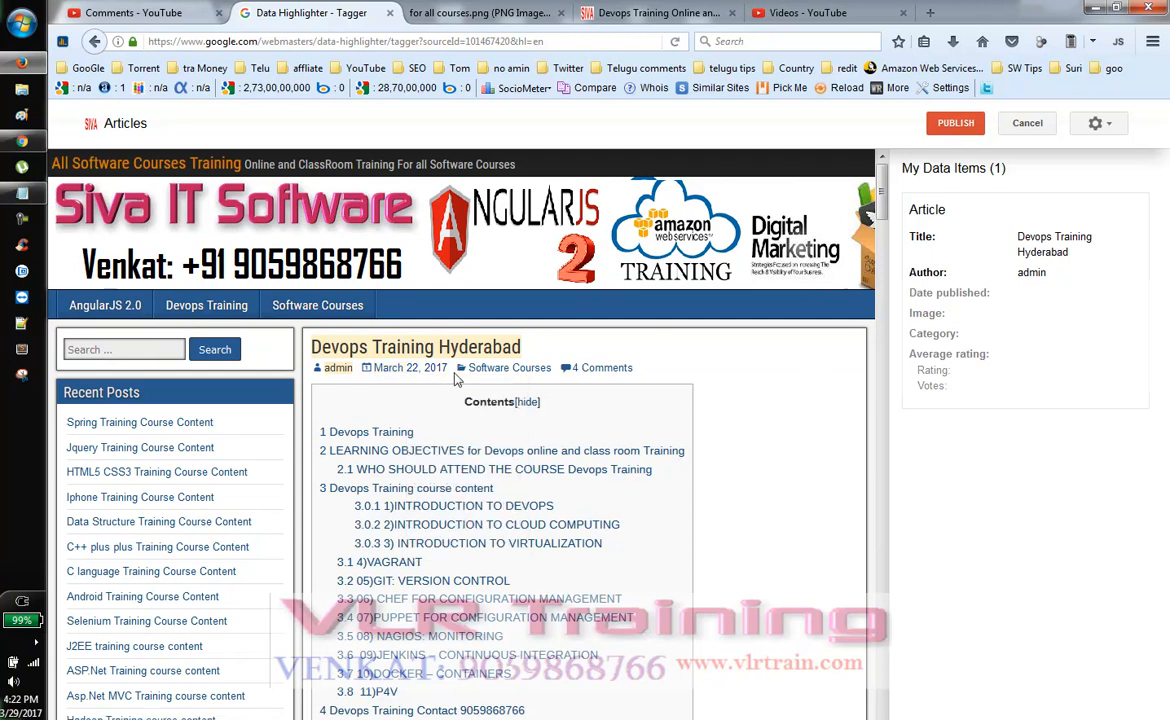
left_click_drag(452, 372, 390, 372)
left_click(740, 385)
mouse_move(455, 473)
left_click(564, 480)
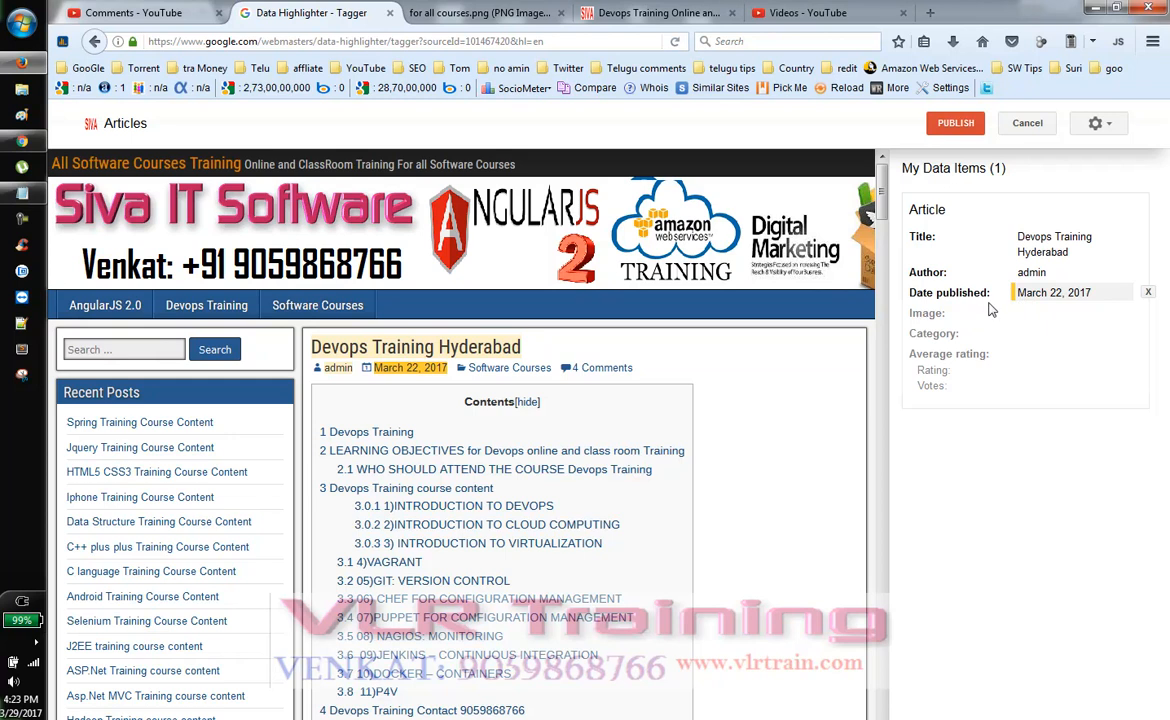
Step: Tag the DevOps picture beside the About SivaItSoft paragraph as the article's Image
scroll(692, 387, "down", 5)
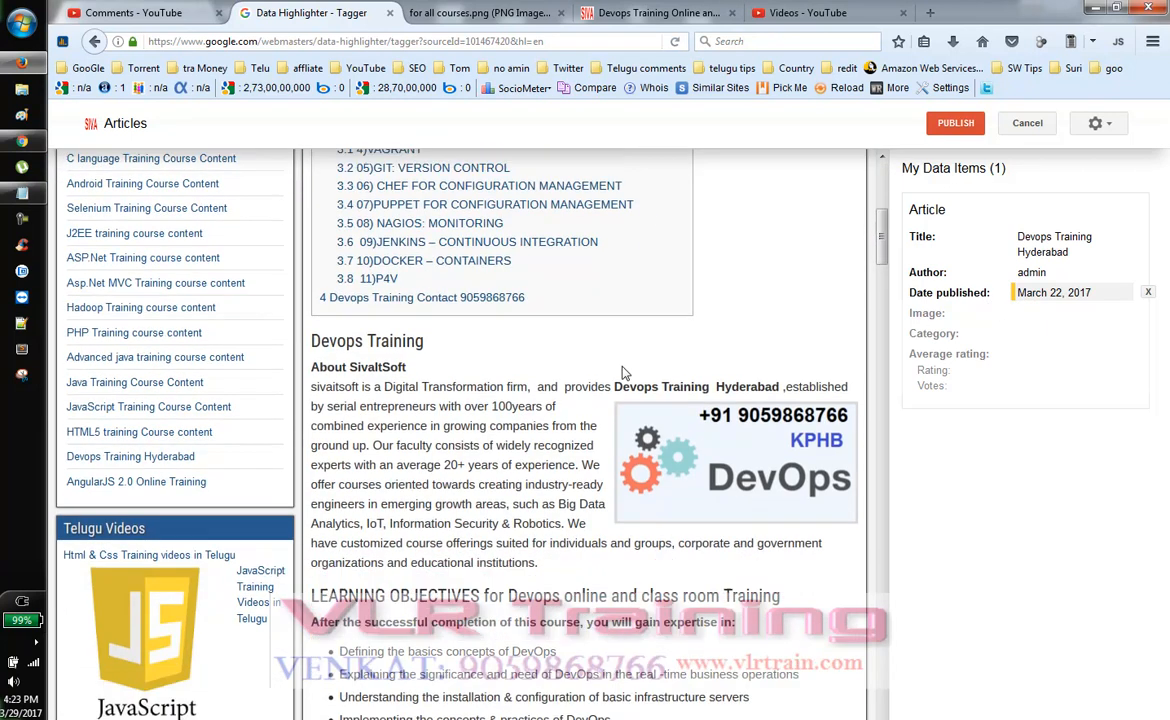
left_click(687, 386)
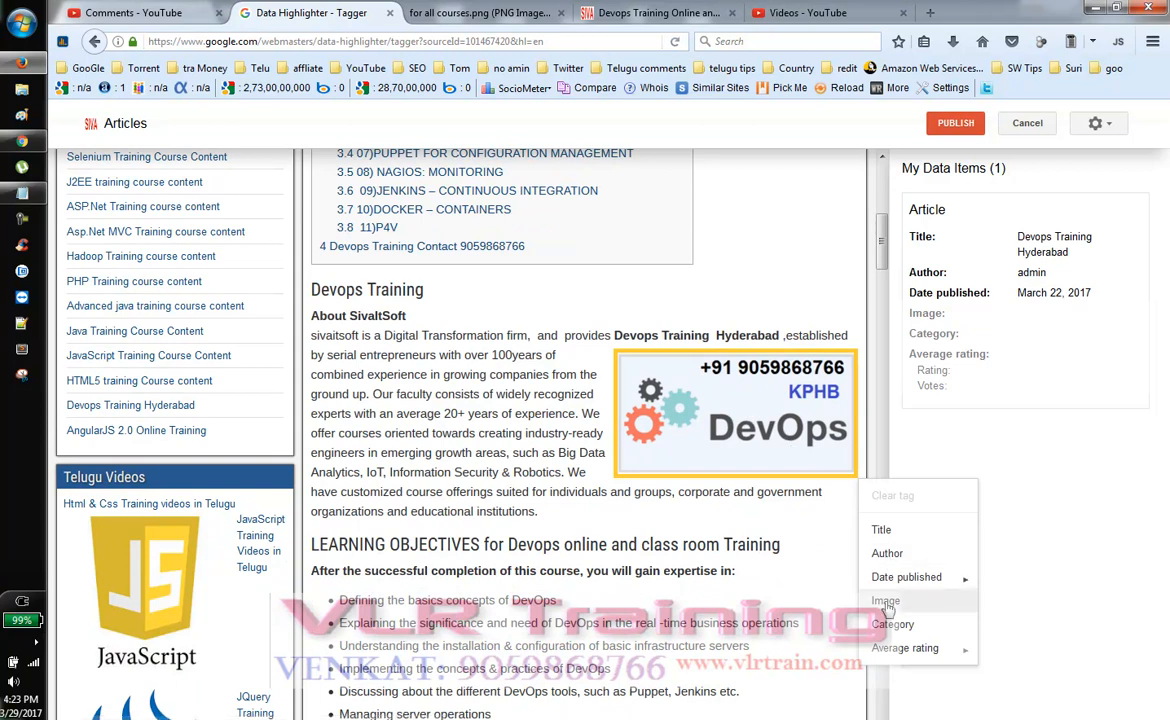
left_click(811, 556)
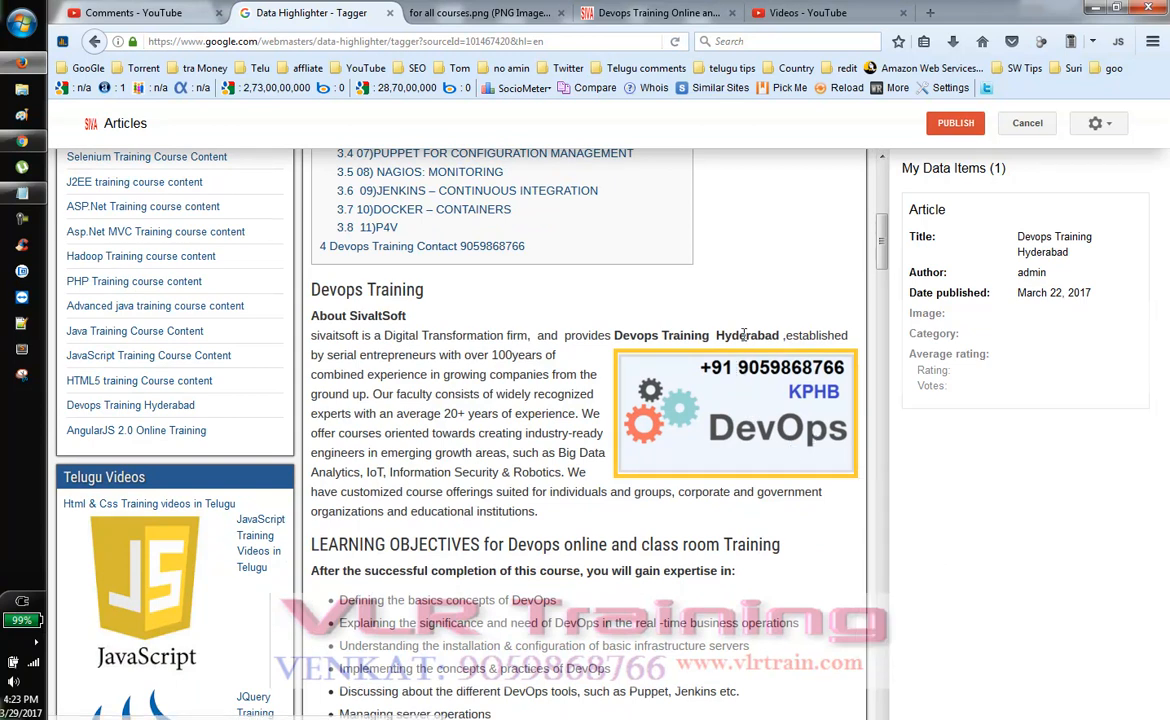
Step: Tag Software Courses in the post details under the article heading as its Category
scroll(716, 277, "up", 3)
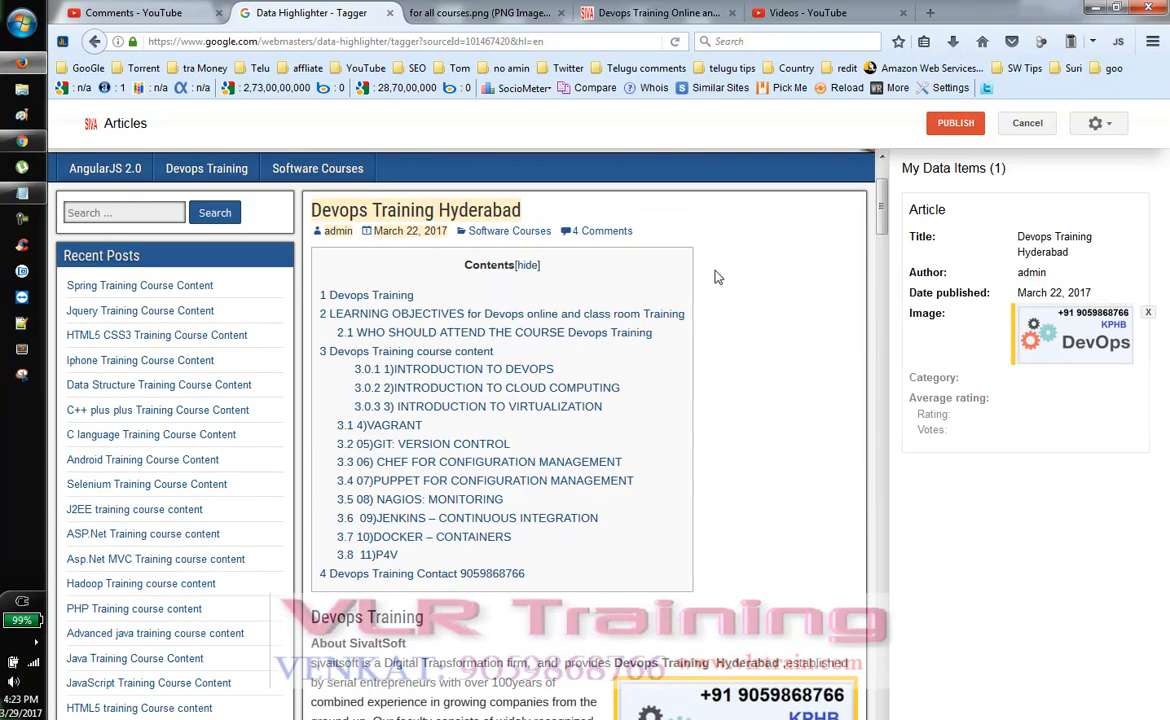
scroll(716, 277, "up", 2)
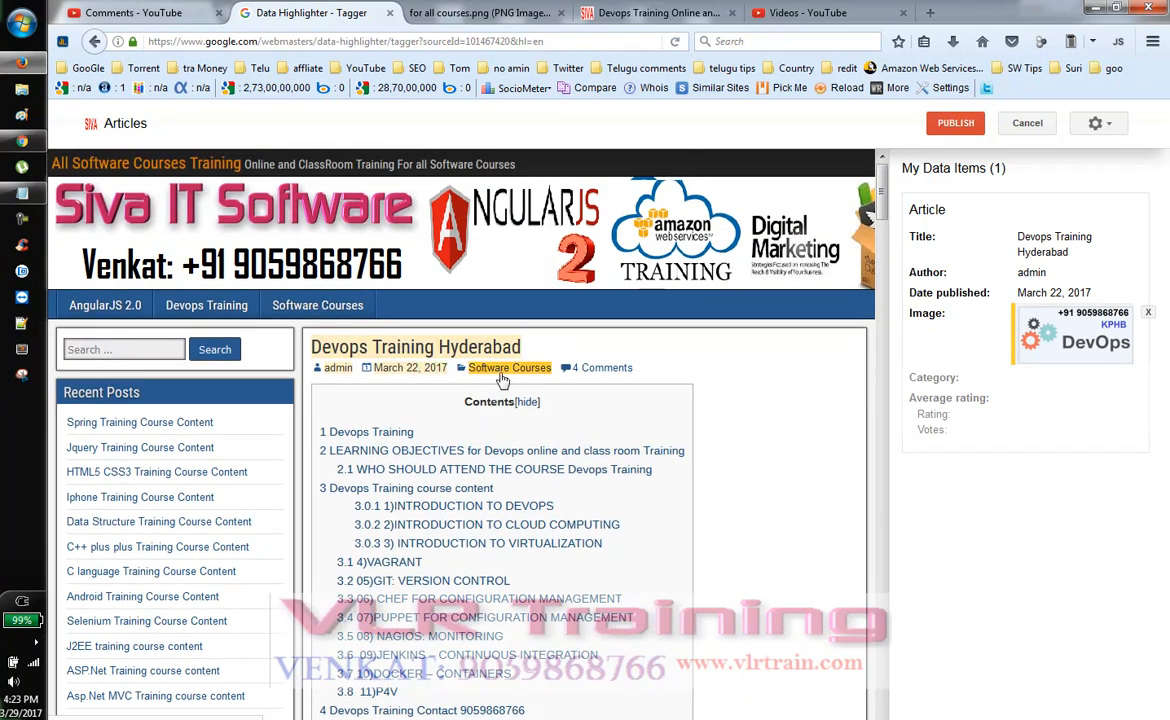
left_click(513, 373)
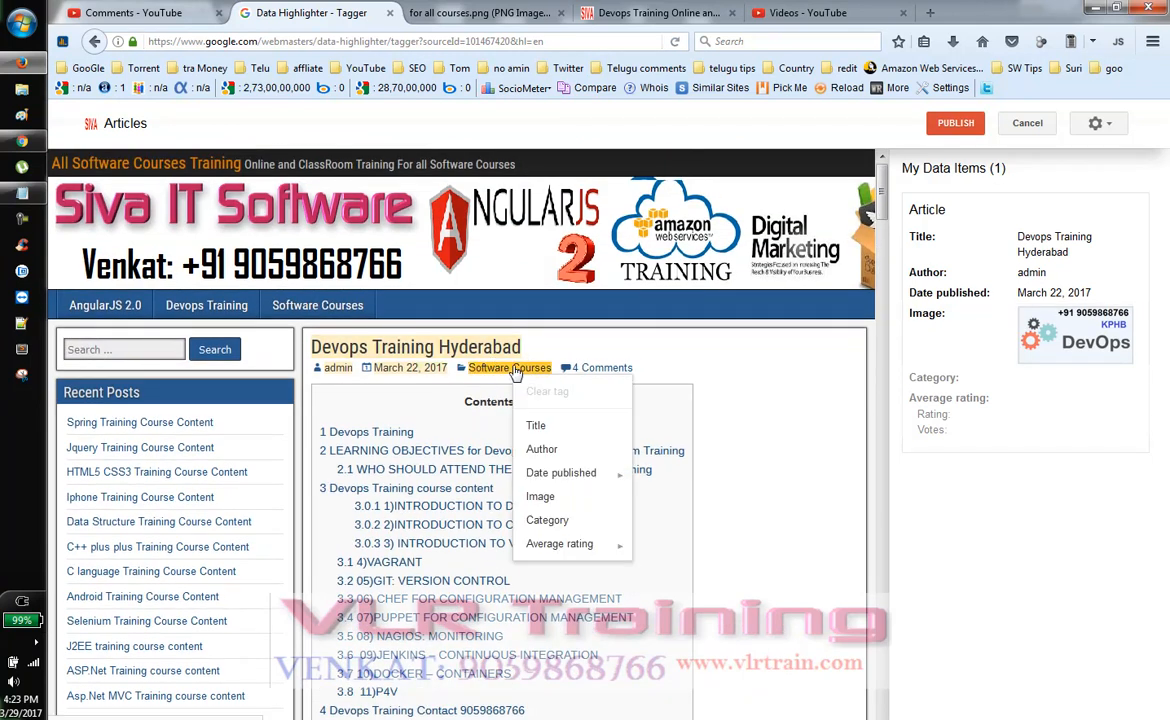
left_click(547, 520)
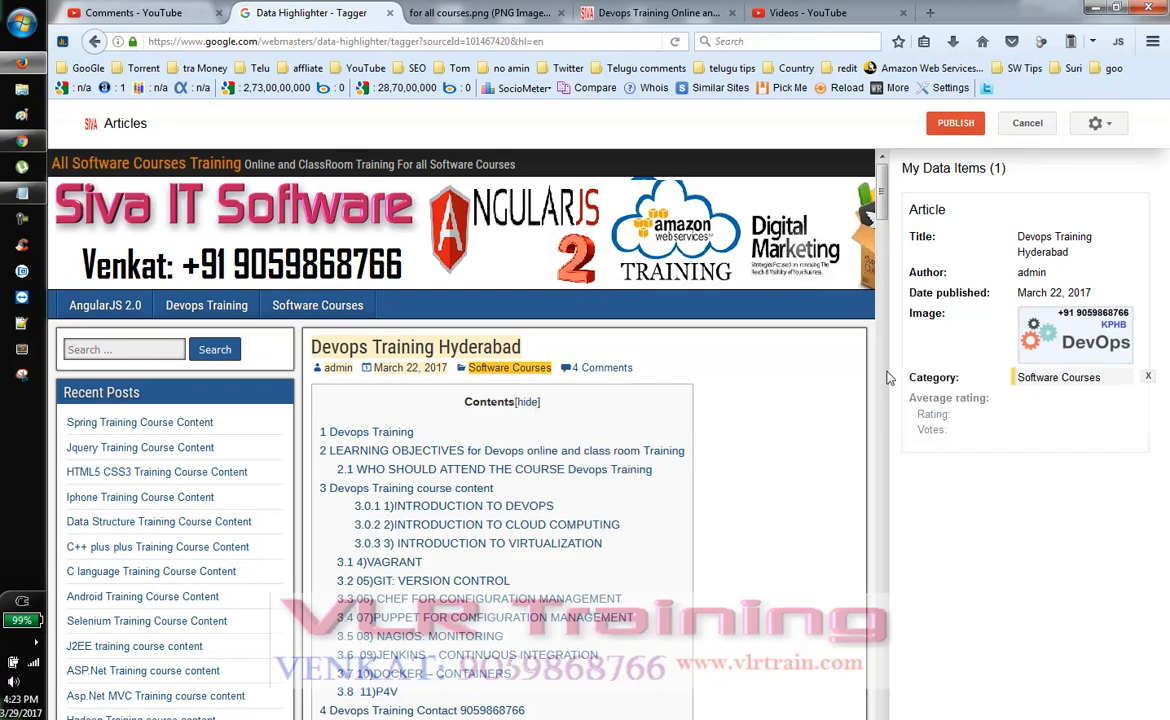
Step: Tag only the number 8 in Rate this (8 Votes) below the article as Average rating Votes
scroll(619, 345, "down", 6)
scroll(621, 345, "down", 20)
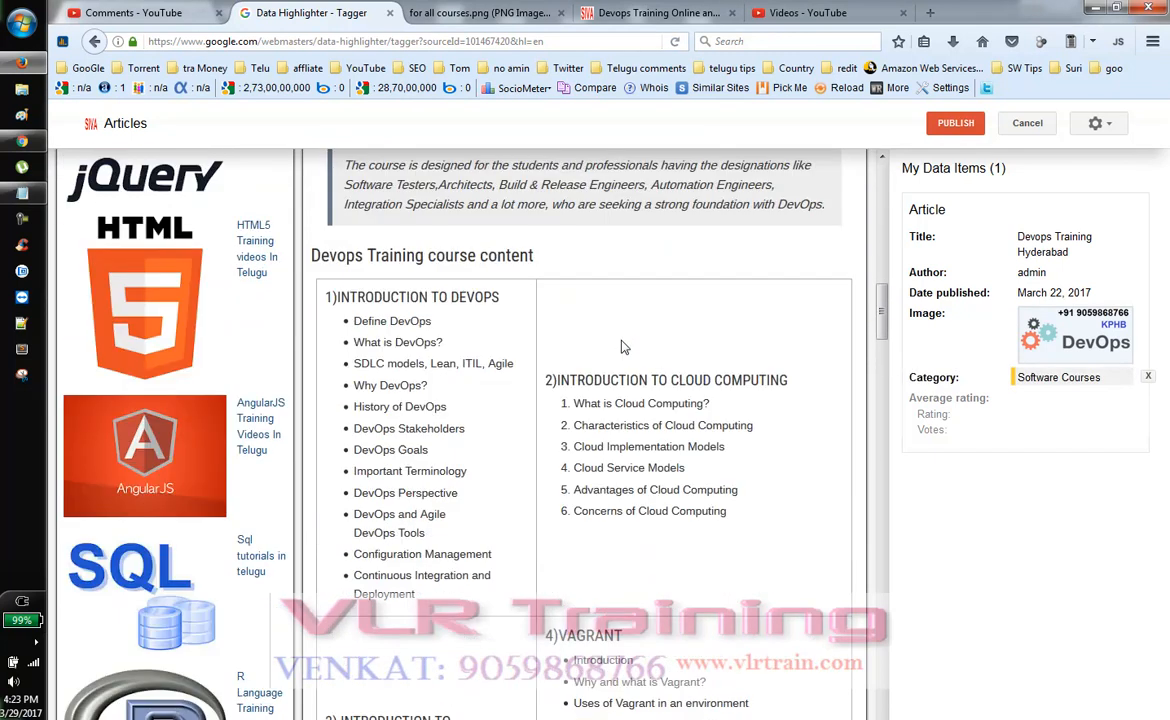
scroll(621, 345, "down", 20)
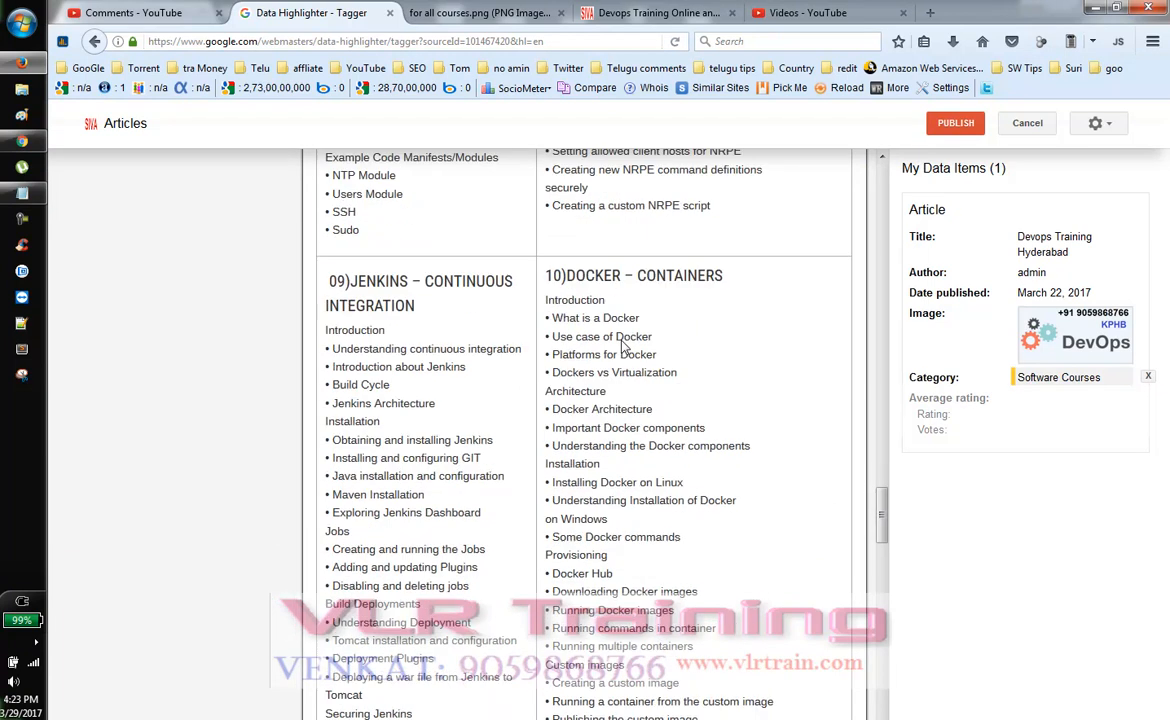
scroll(621, 345, "up", 2)
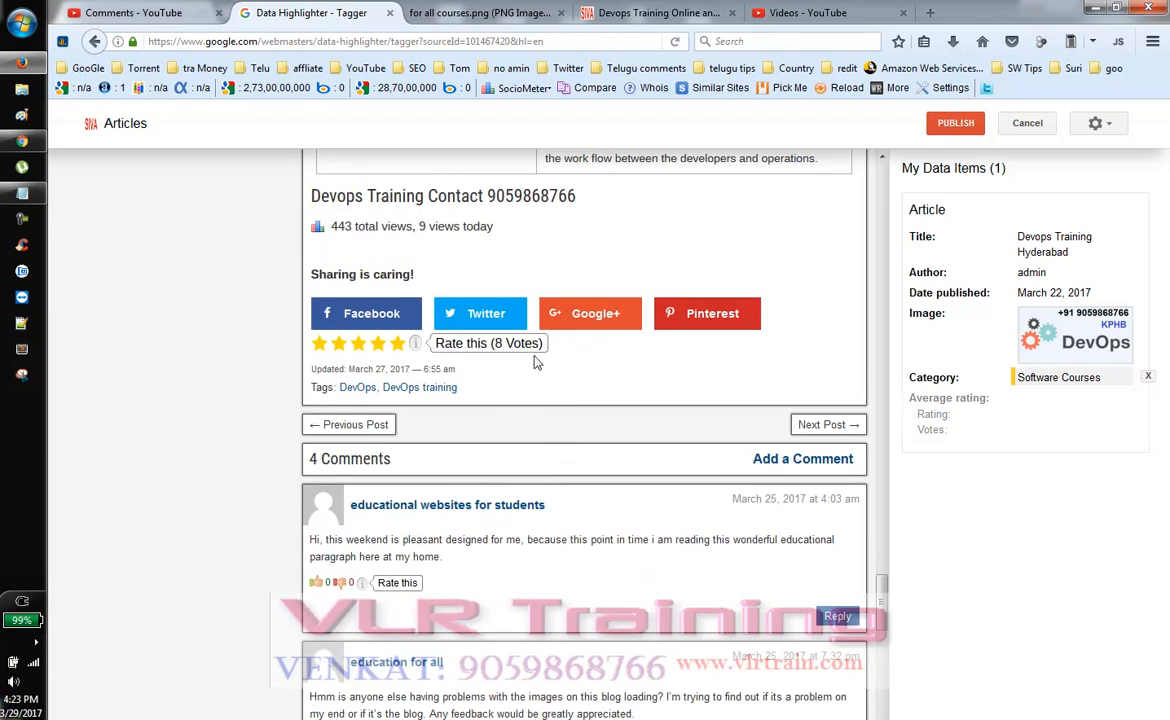
left_click(501, 344)
left_click(654, 358)
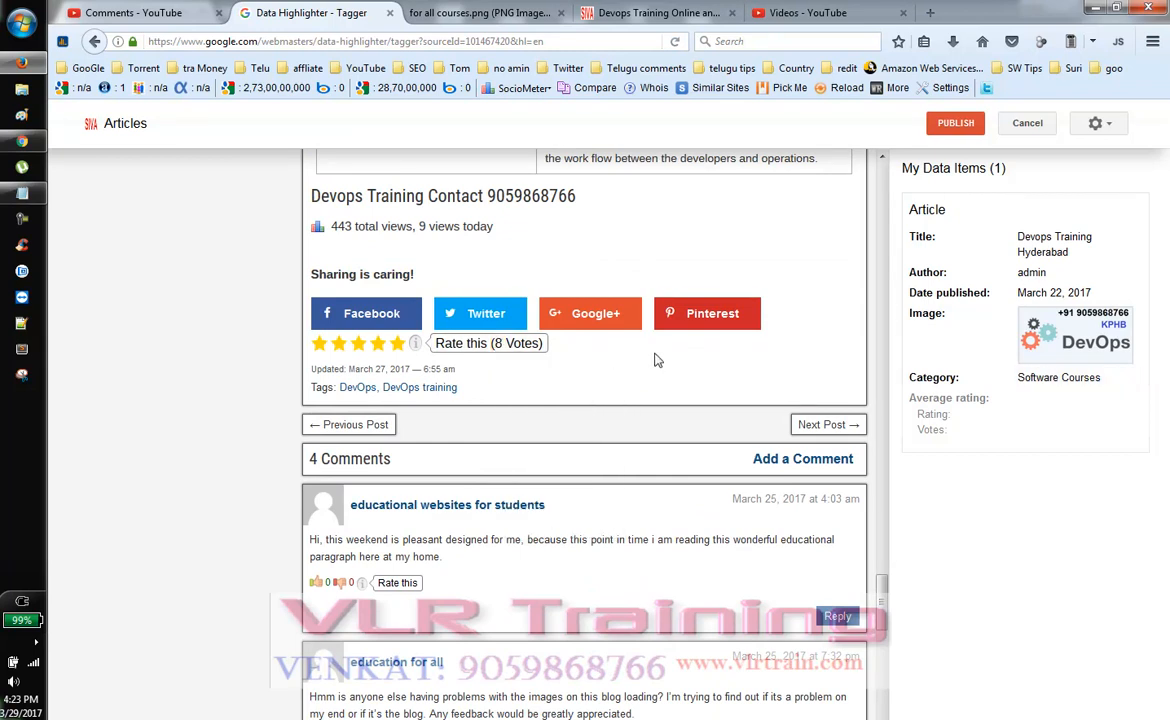
left_click(499, 346)
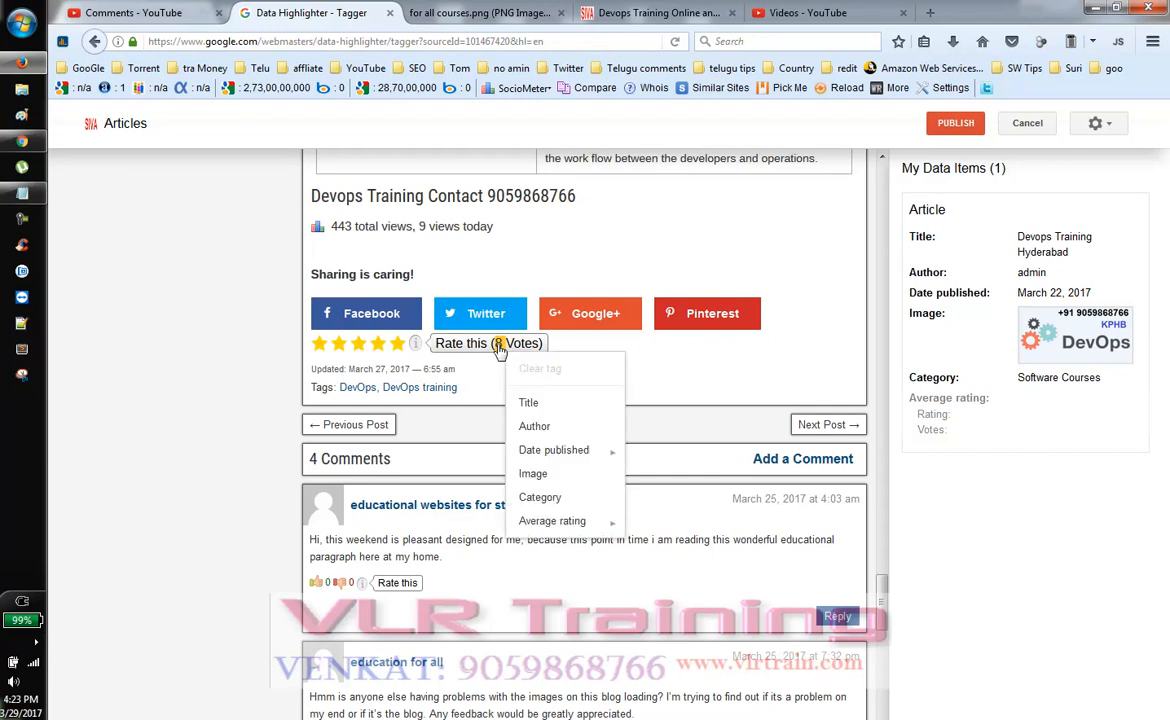
mouse_move(605, 522)
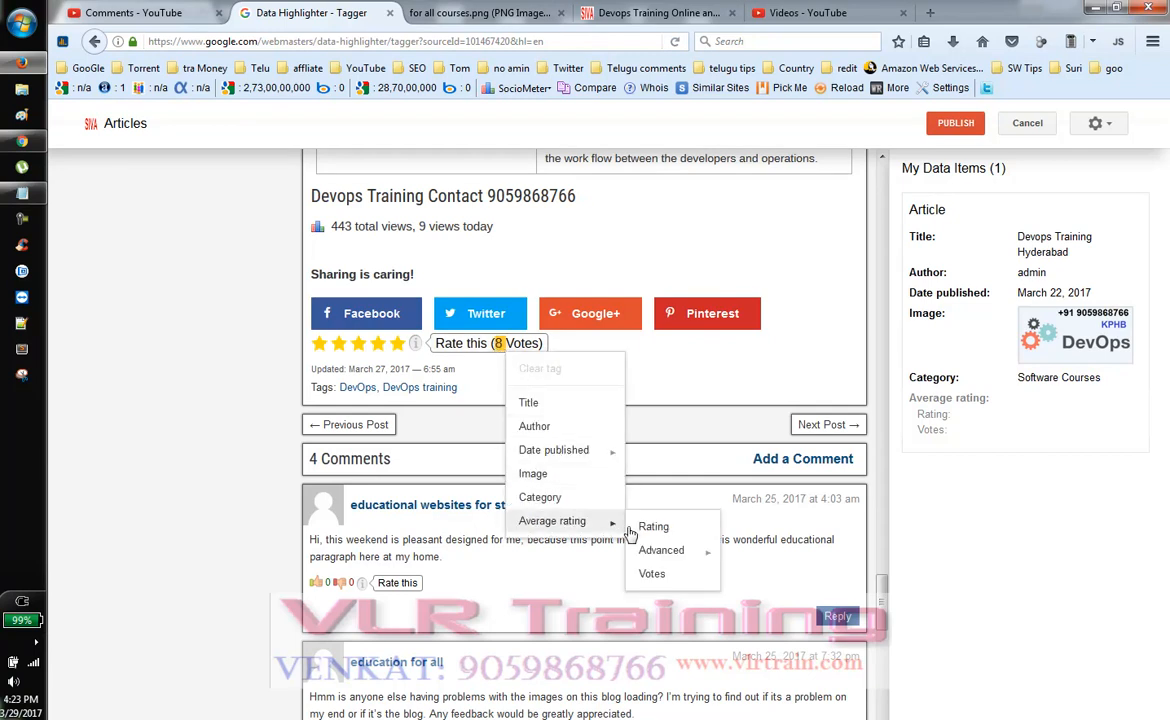
left_click(662, 577)
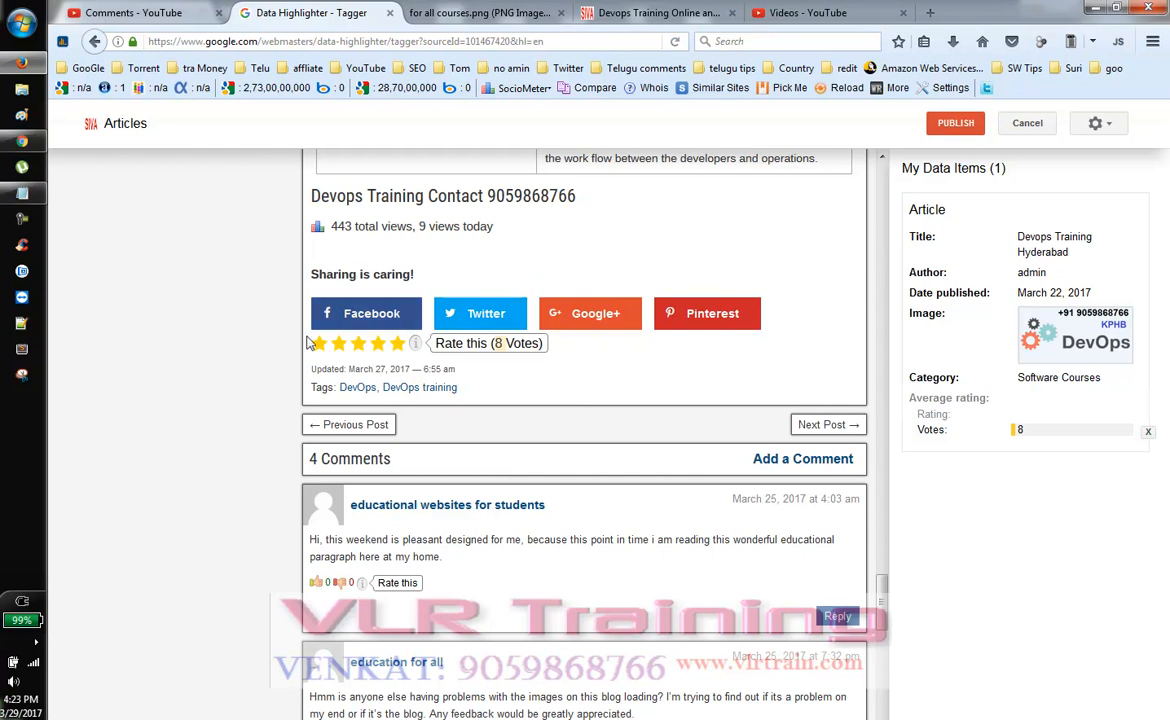
Step: Try selecting the Sharing is caring text and the star rating for tagging, and remove the Votes tag
left_click_drag(310, 274, 413, 275)
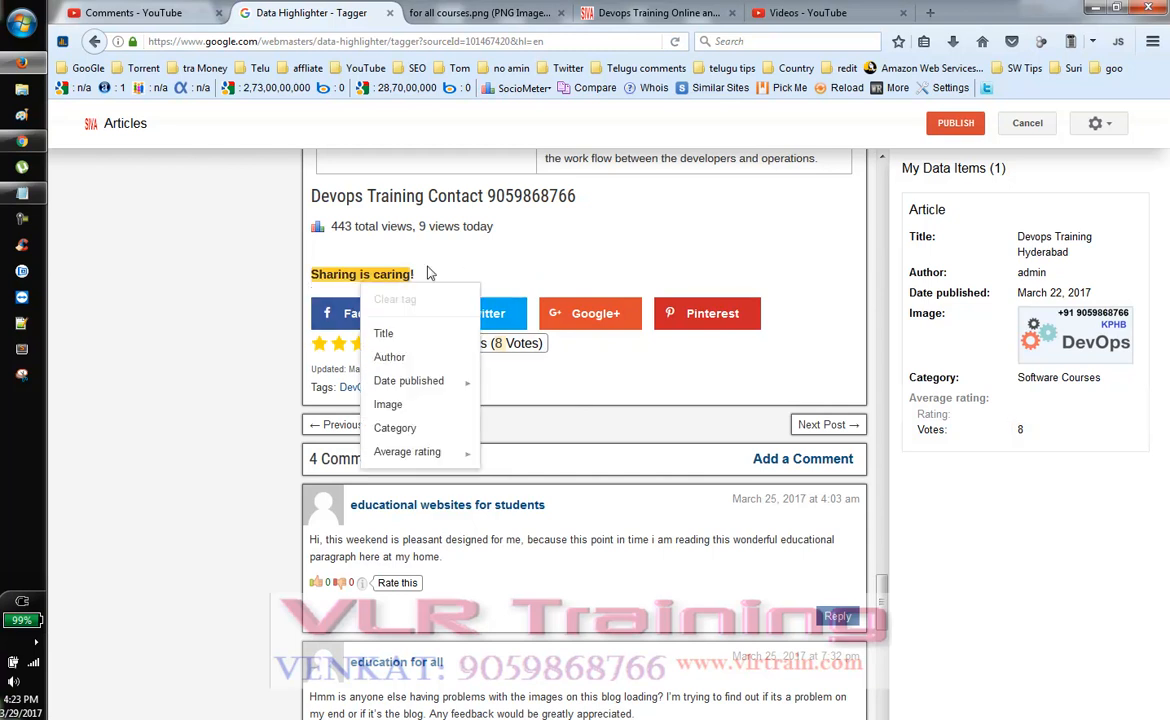
left_click(499, 257)
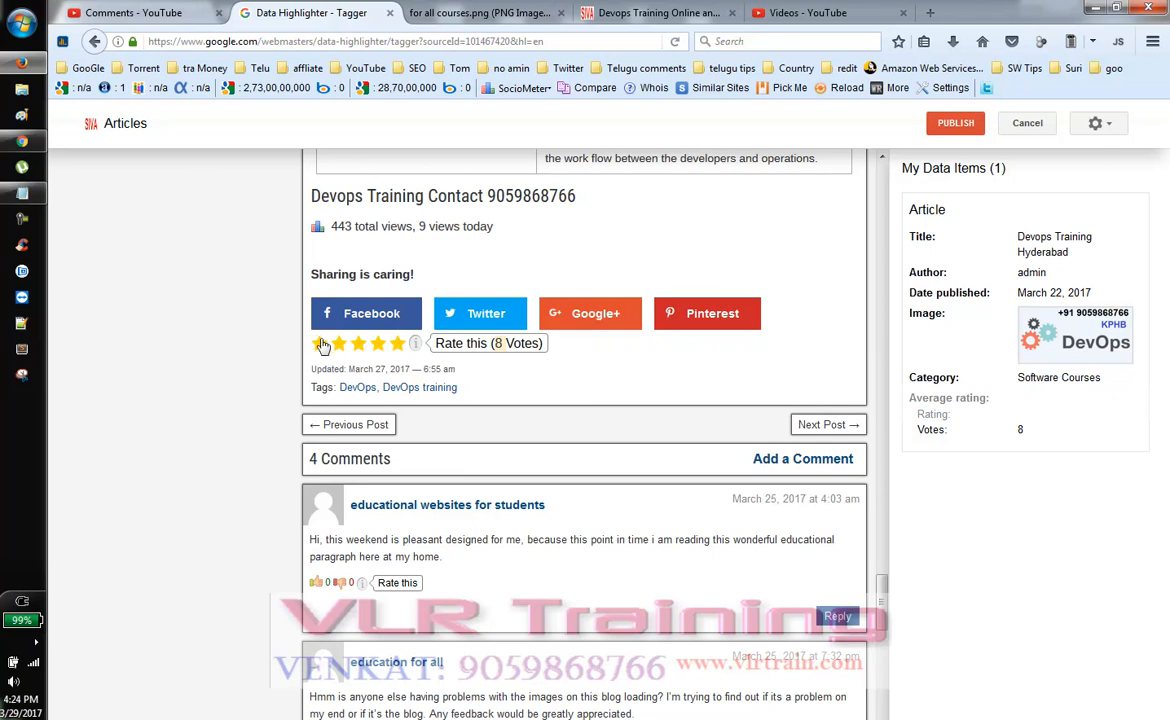
left_click(418, 350)
left_click(614, 348)
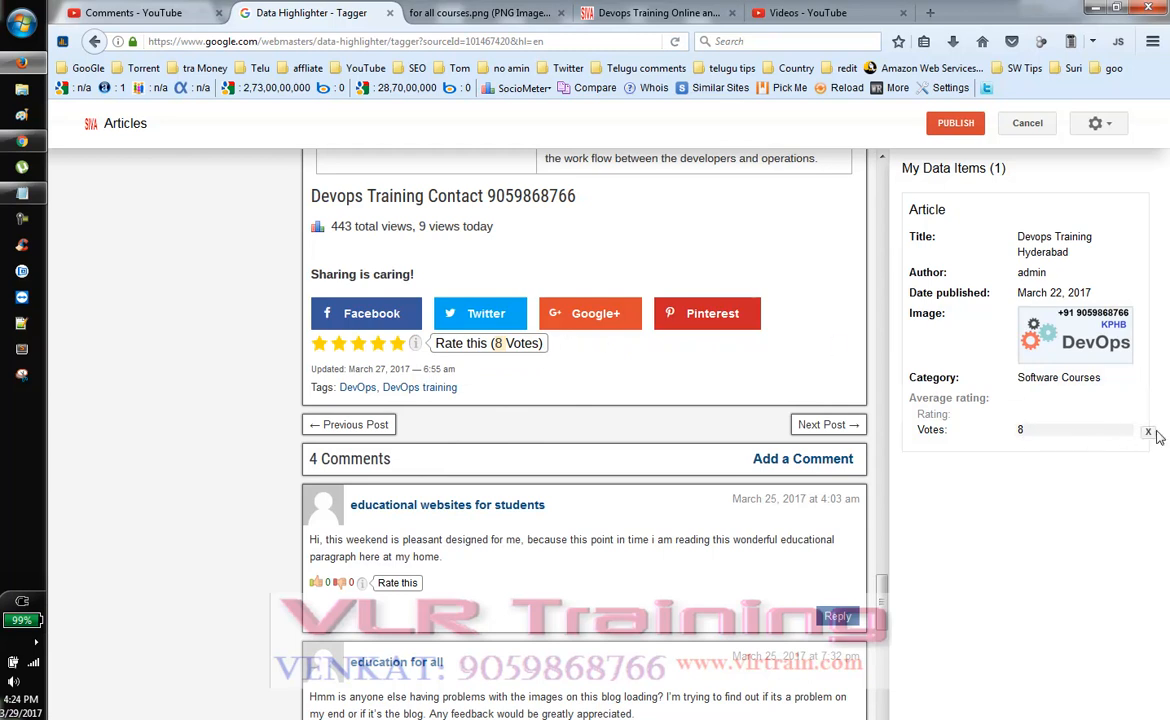
left_click(1148, 436)
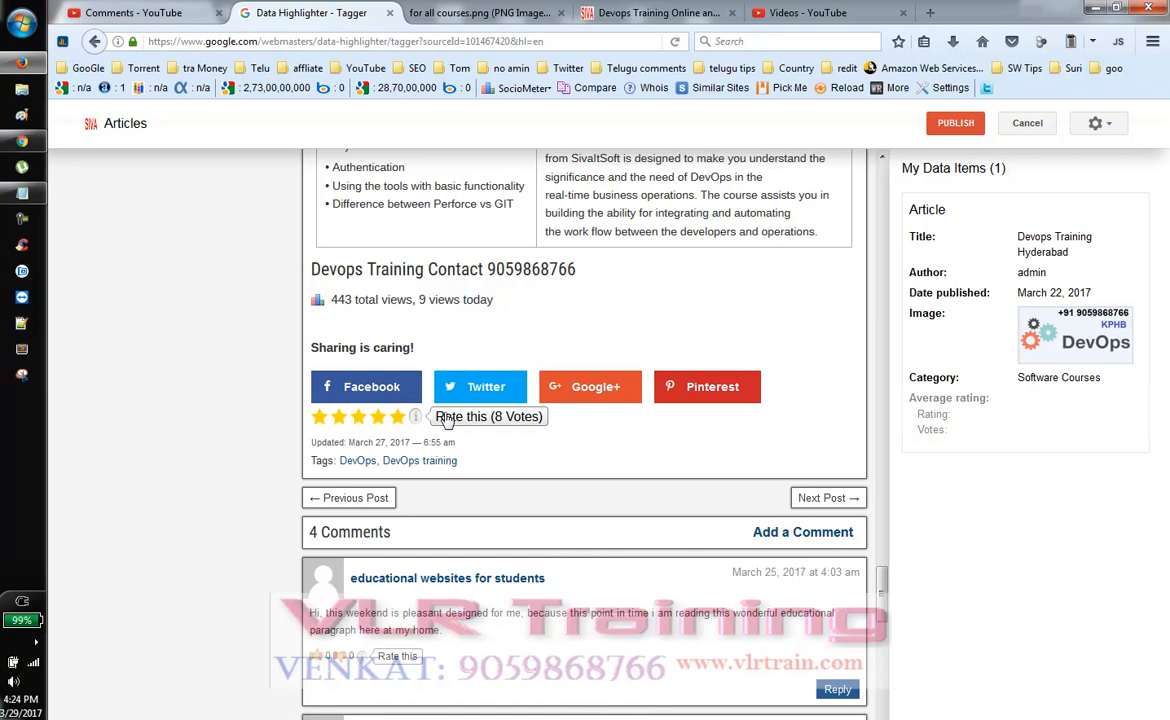
Step: Try tagging the whole Rate this (8 Votes) text as Average rating Votes, and clear that tag
scroll(446, 415, "down", 3)
scroll(446, 420, "down", 2)
scroll(444, 412, "up", 3)
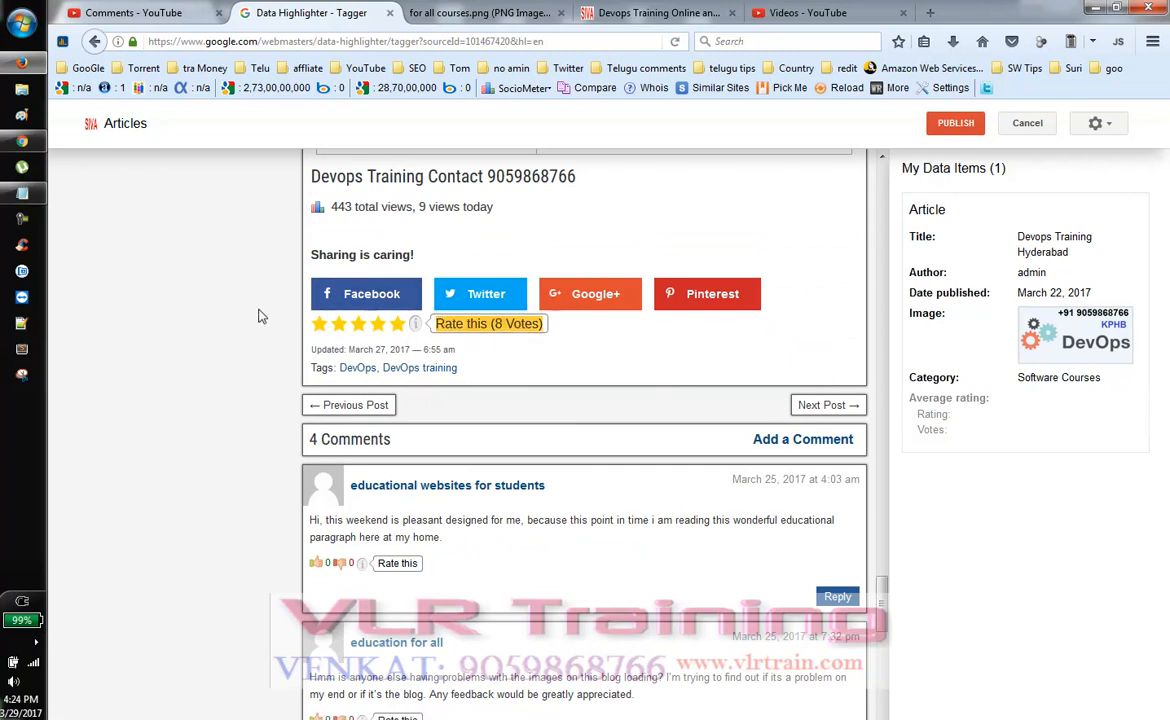
left_click(458, 322)
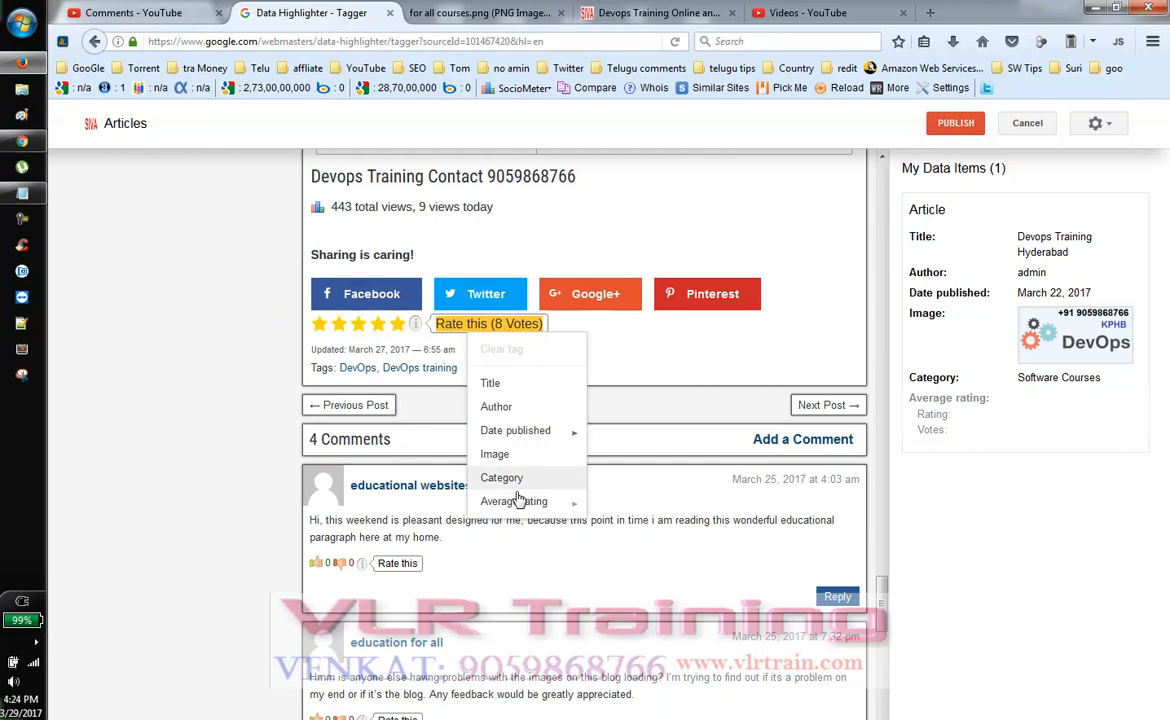
mouse_move(515, 505)
left_click(614, 553)
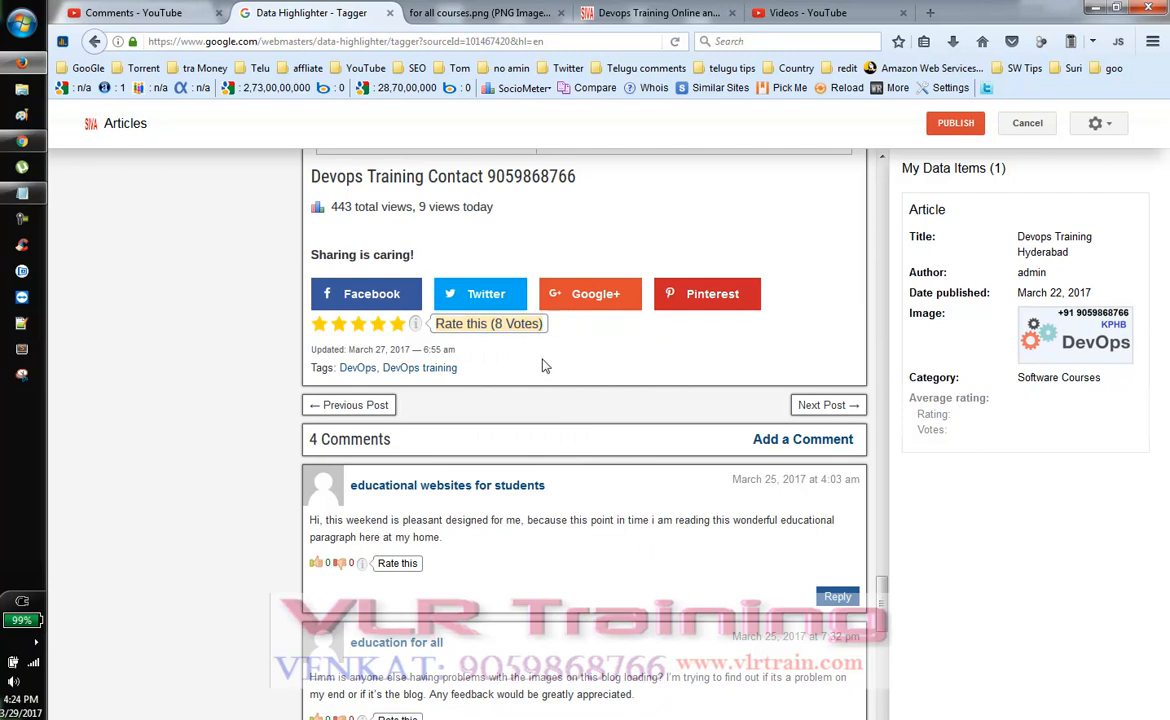
mouse_move(489, 333)
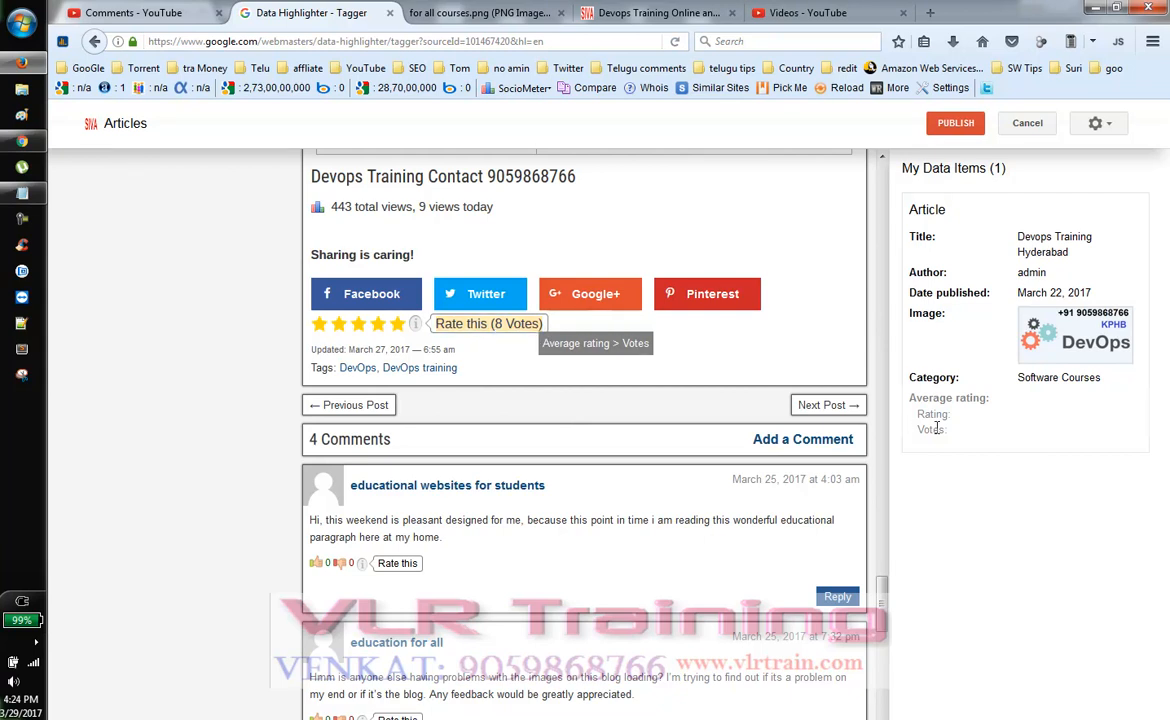
left_click(511, 331)
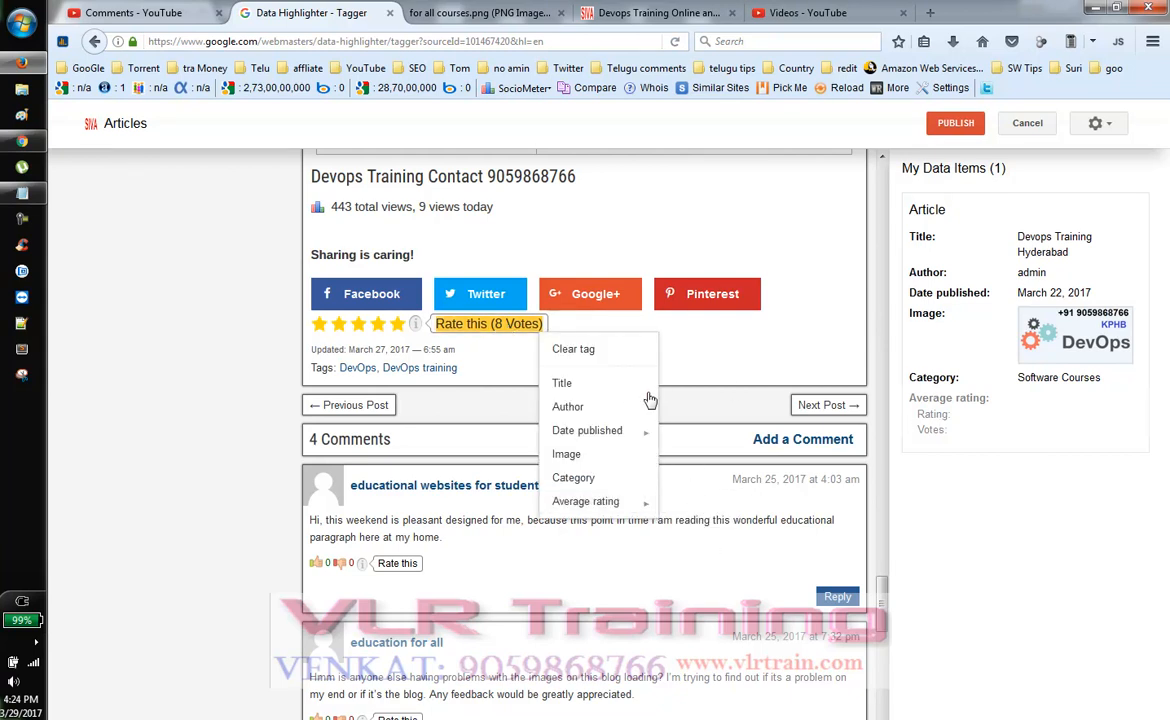
left_click(703, 344)
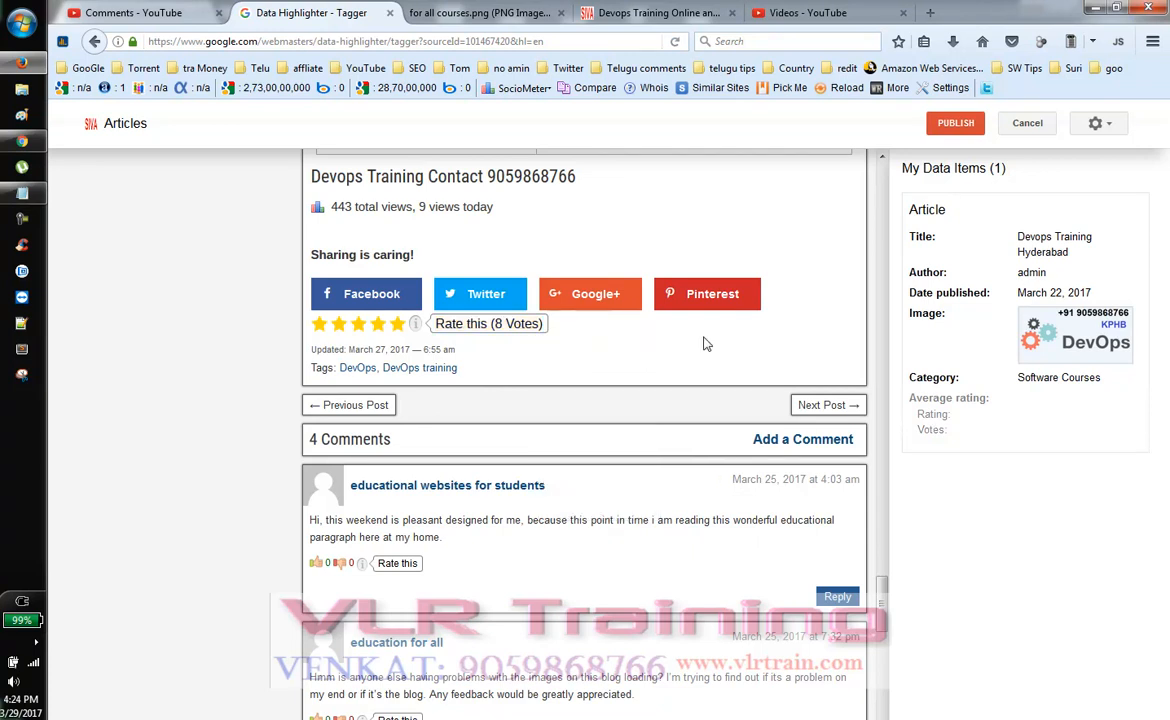
Step: Tag just the 8 in Rate this (8 Votes) as the article's Average rating Votes
double_click(497, 330)
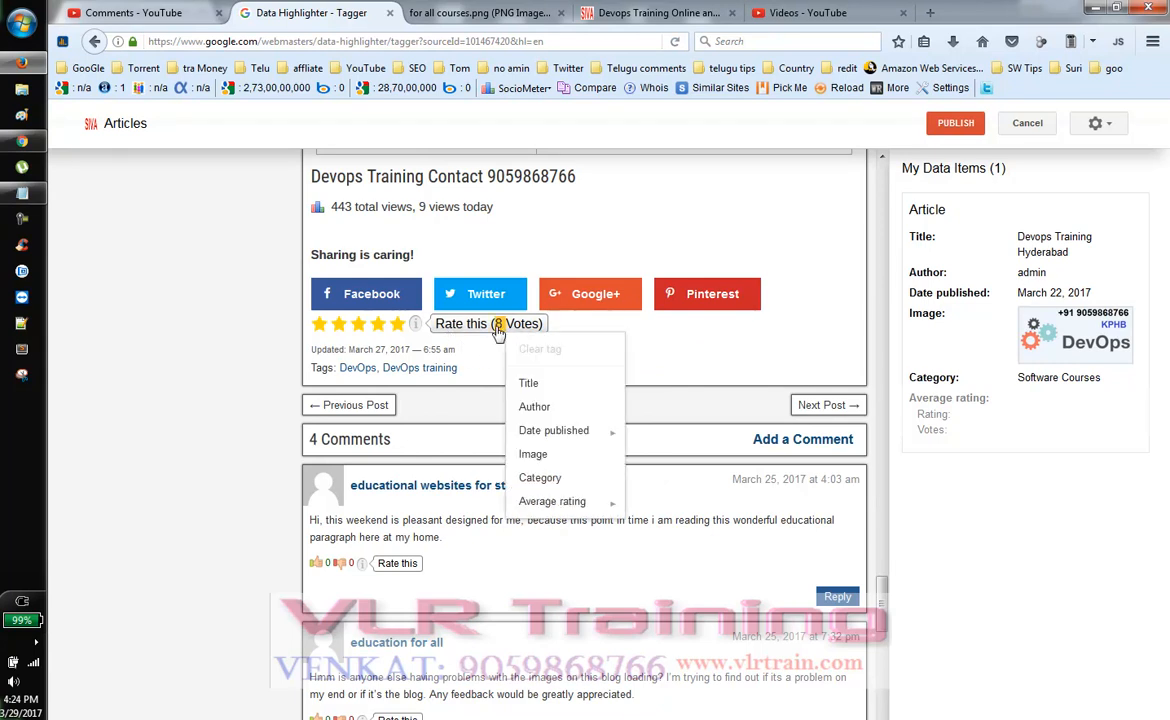
mouse_move(604, 500)
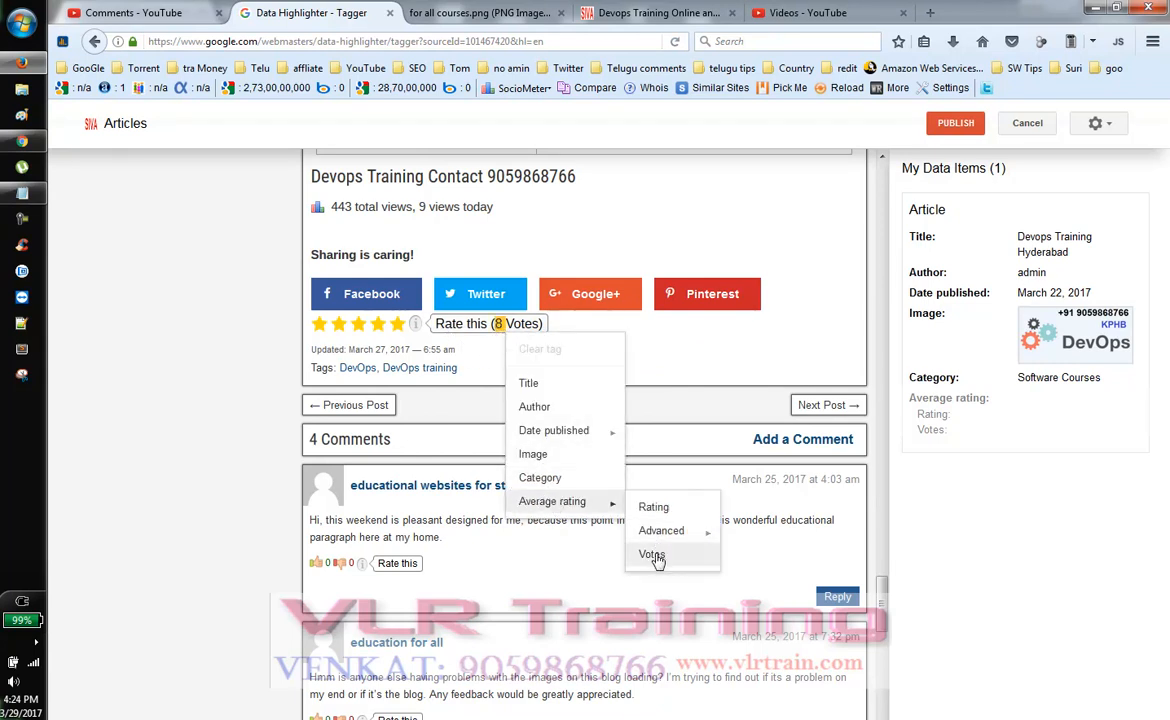
left_click(652, 555)
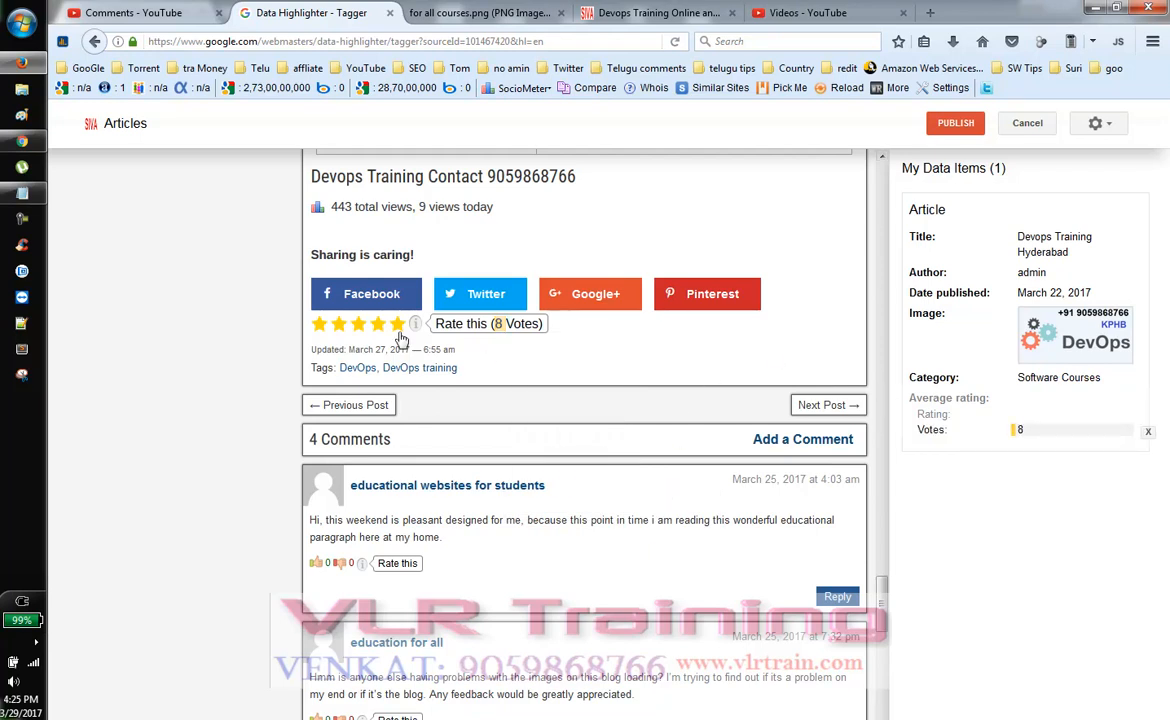
Step: Publish the tagged article data and reopen the Data Highlighter overview for the site
scroll(450, 290, "up", 2)
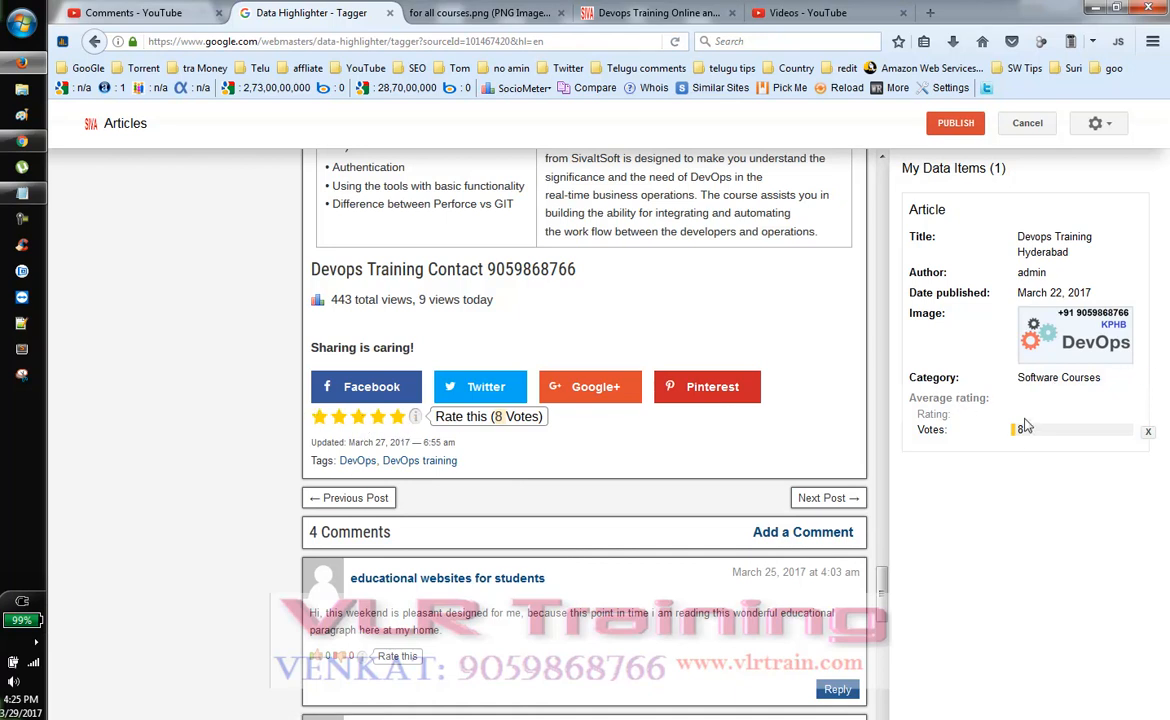
scroll(605, 415, "down", 3)
scroll(605, 415, "up", 15)
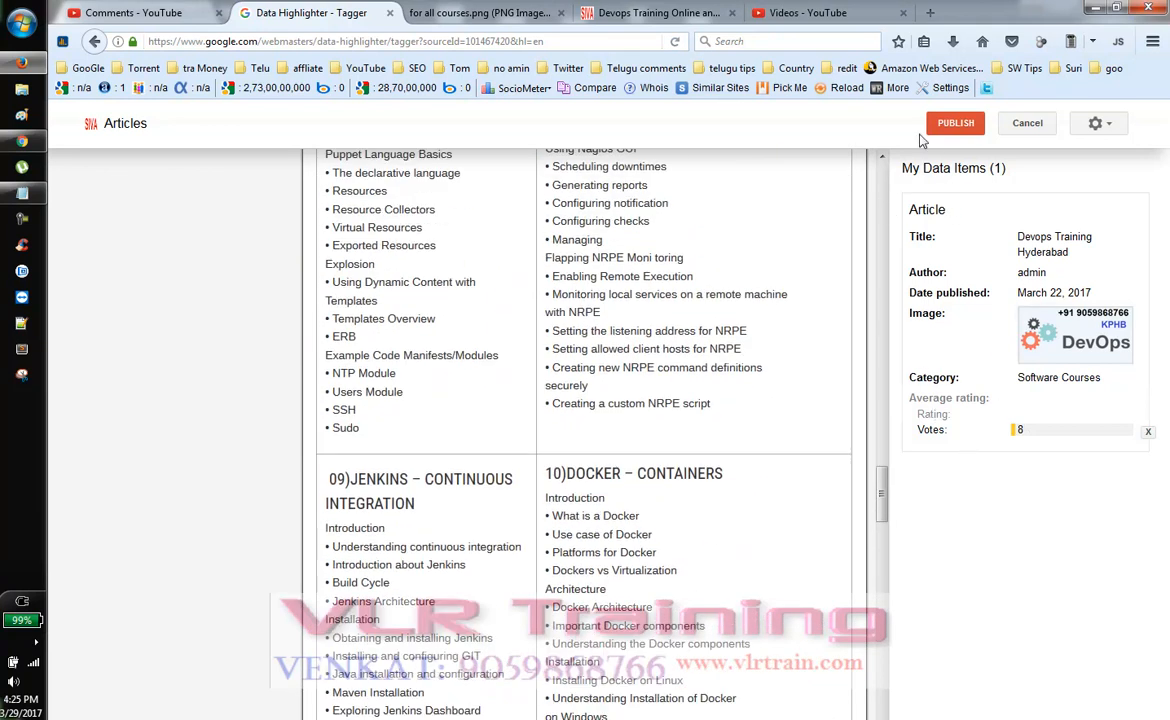
left_click(950, 125)
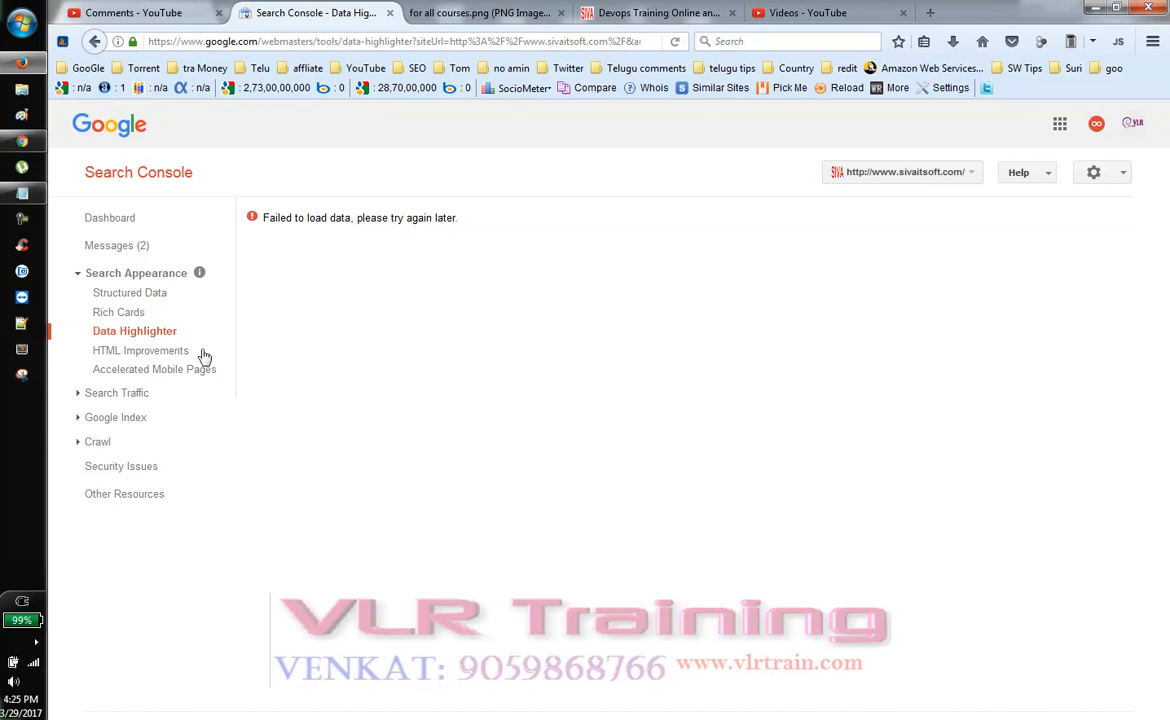
left_click(170, 330)
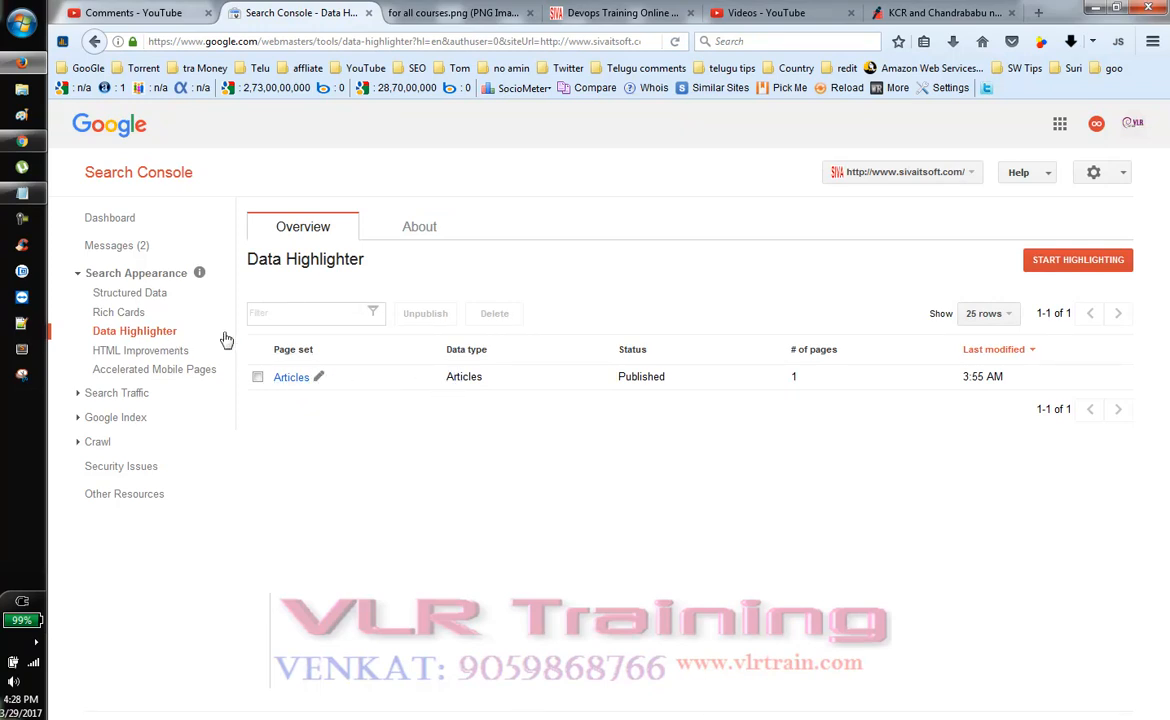
Step: Start a new highlighting set and choose Events as the type of information to highlight
left_click(1077, 266)
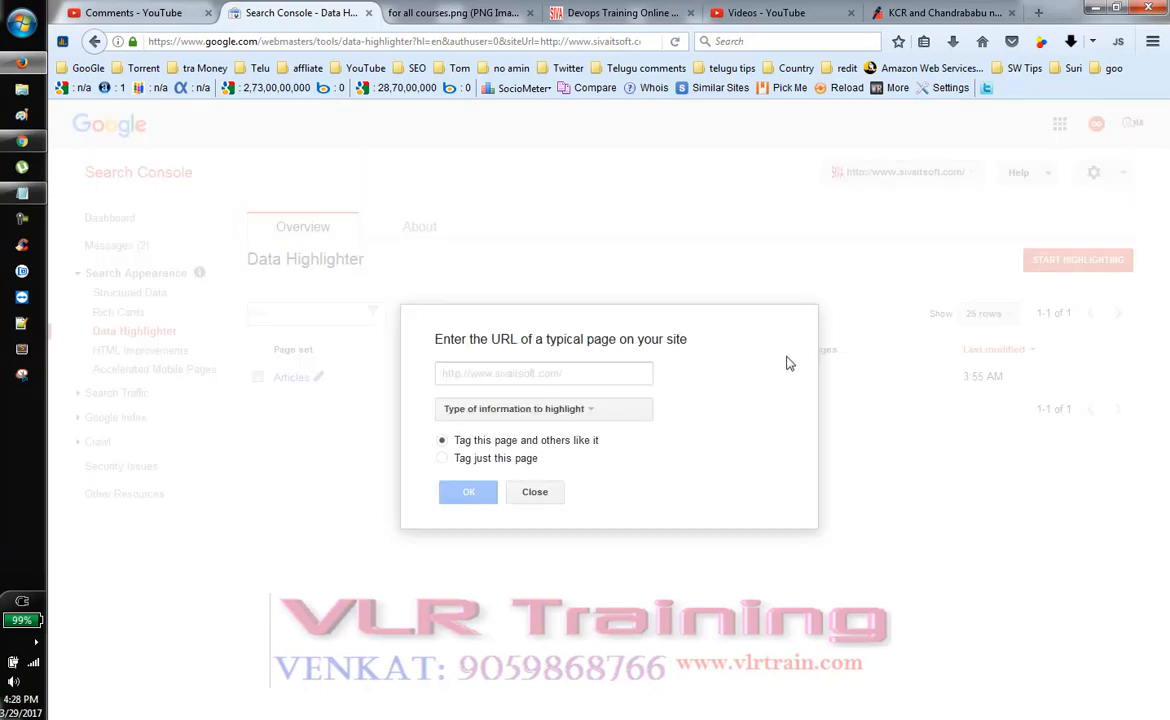
left_click(522, 414)
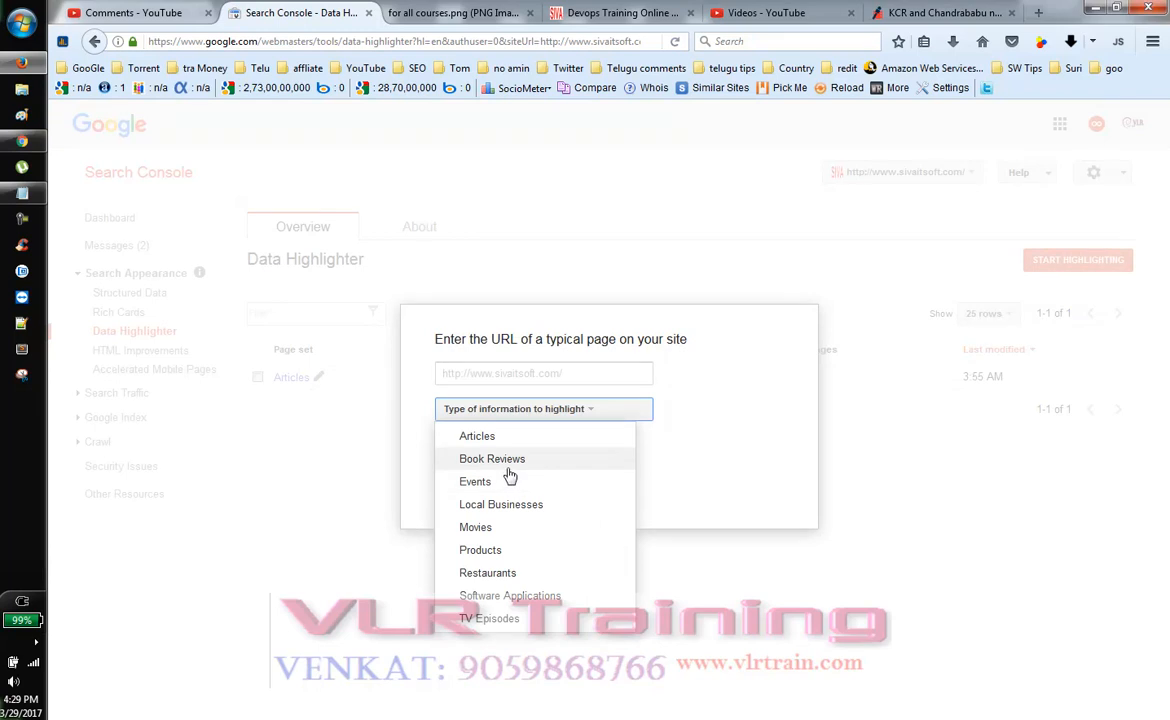
left_click(509, 468)
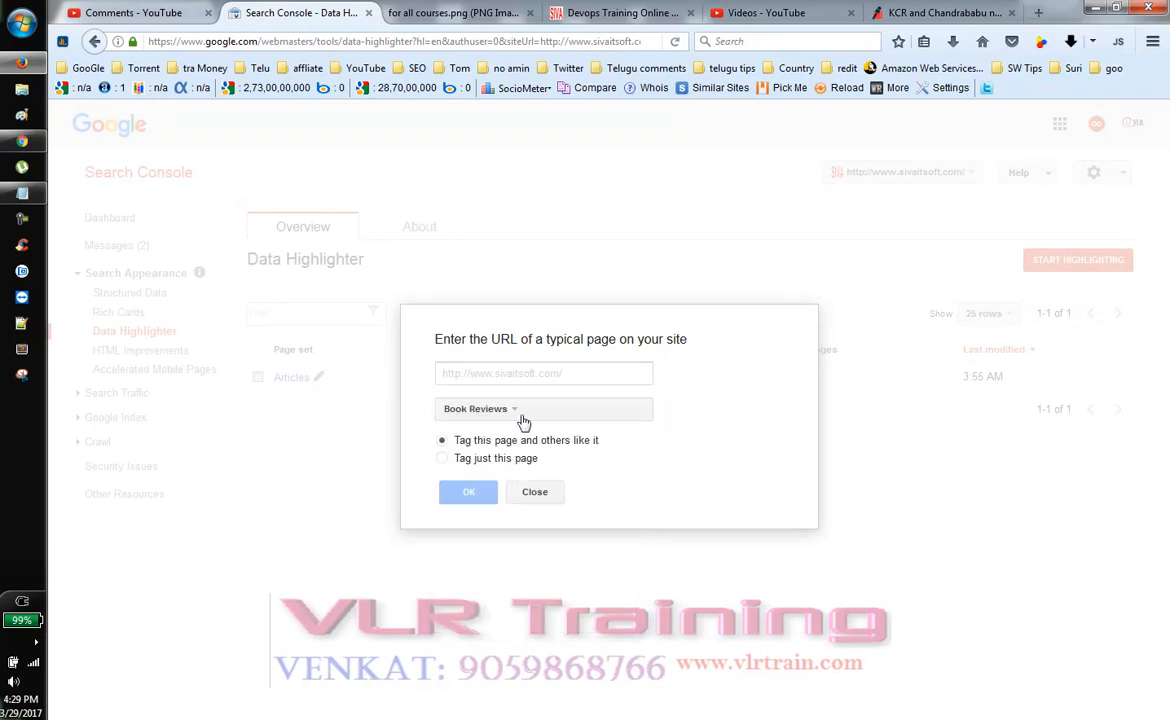
left_click(522, 418)
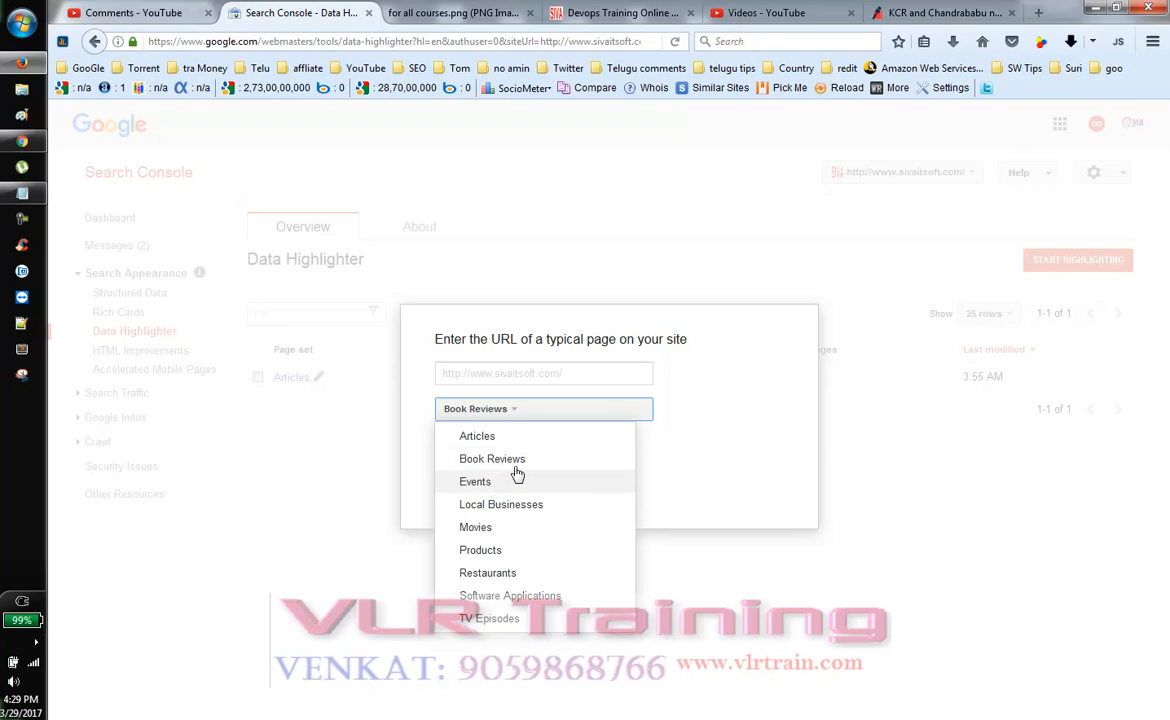
left_click(476, 482)
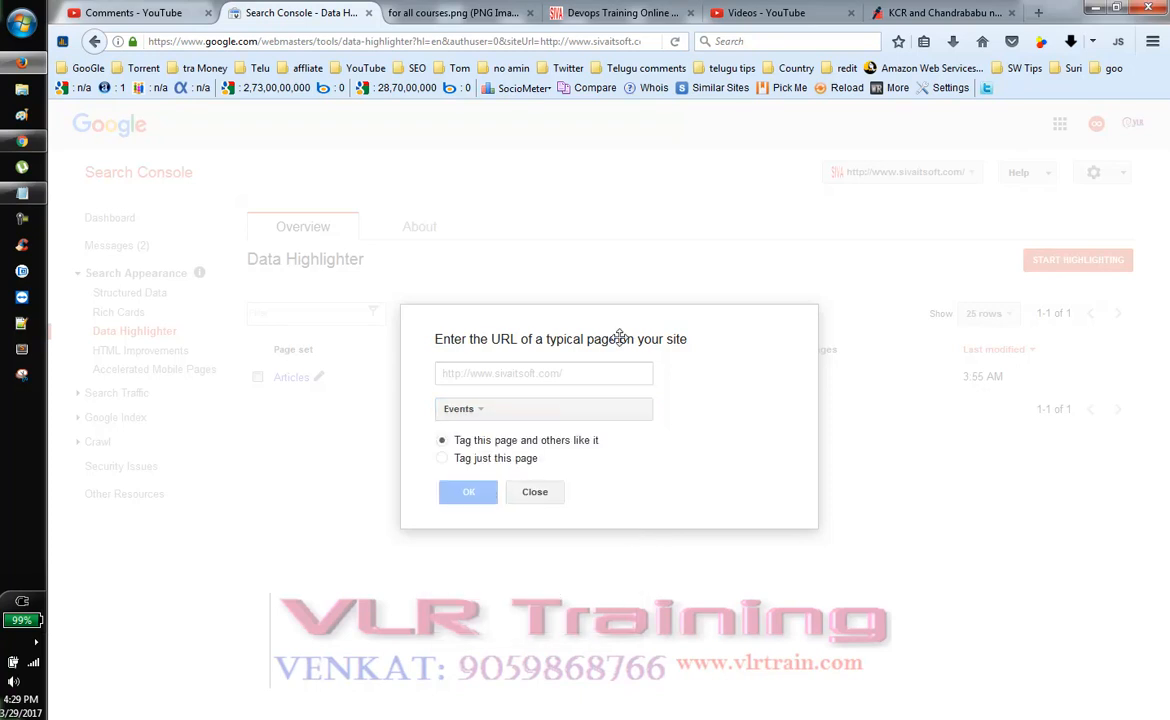
left_click(615, 12)
right_click(322, 46)
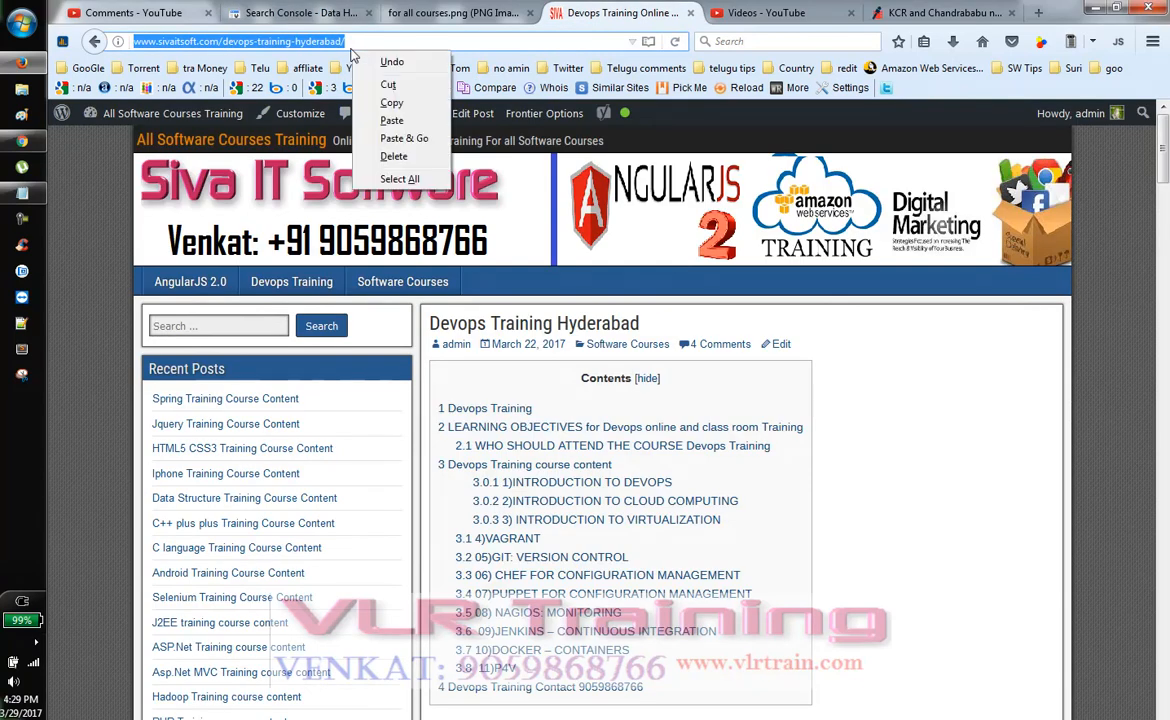
left_click(368, 95)
left_click(300, 12)
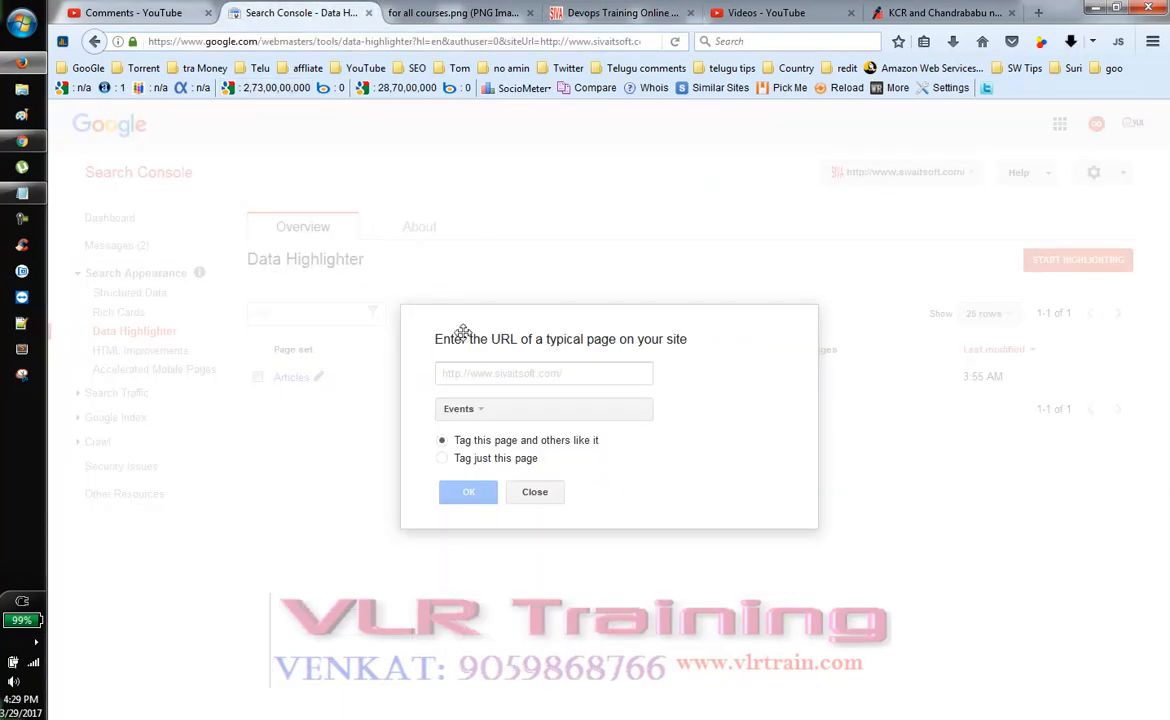
left_click(522, 373)
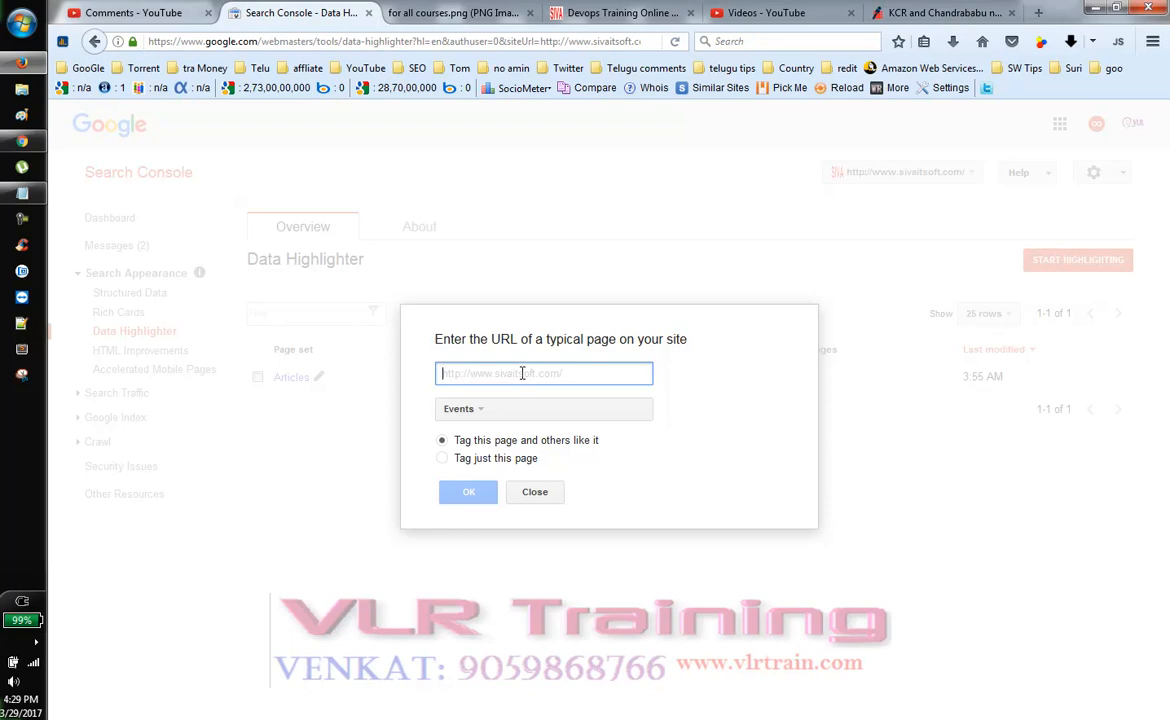
key("ctrl+v")
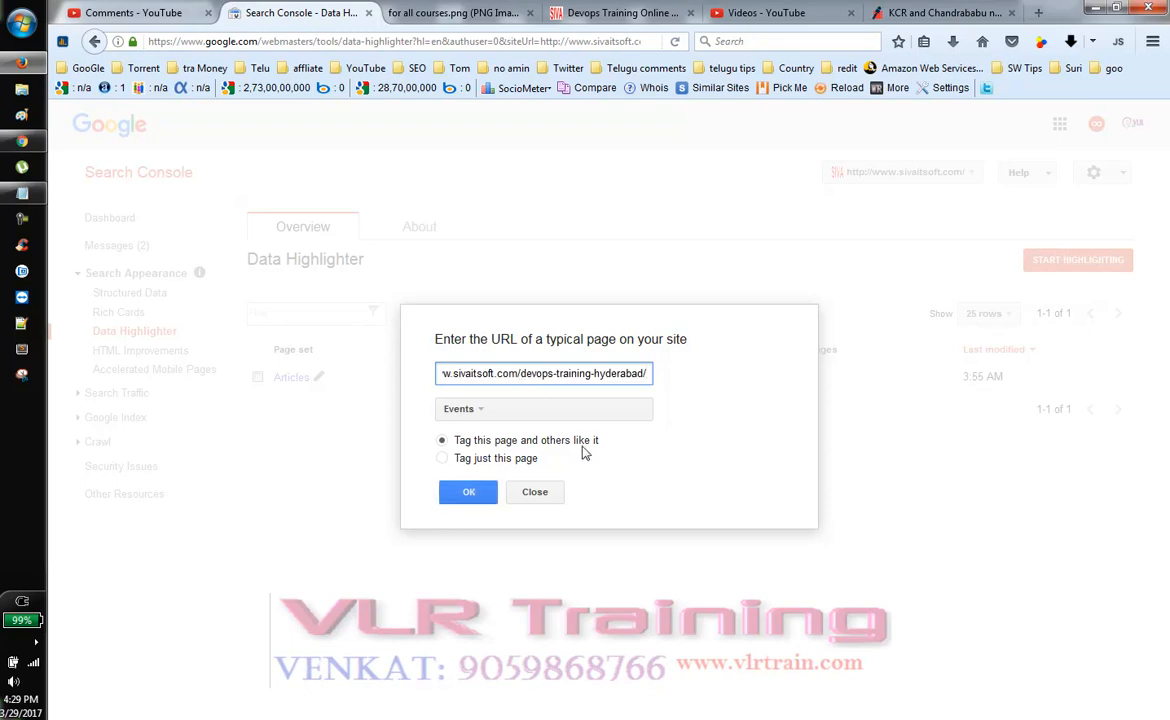
left_click(442, 458)
left_click(467, 490)
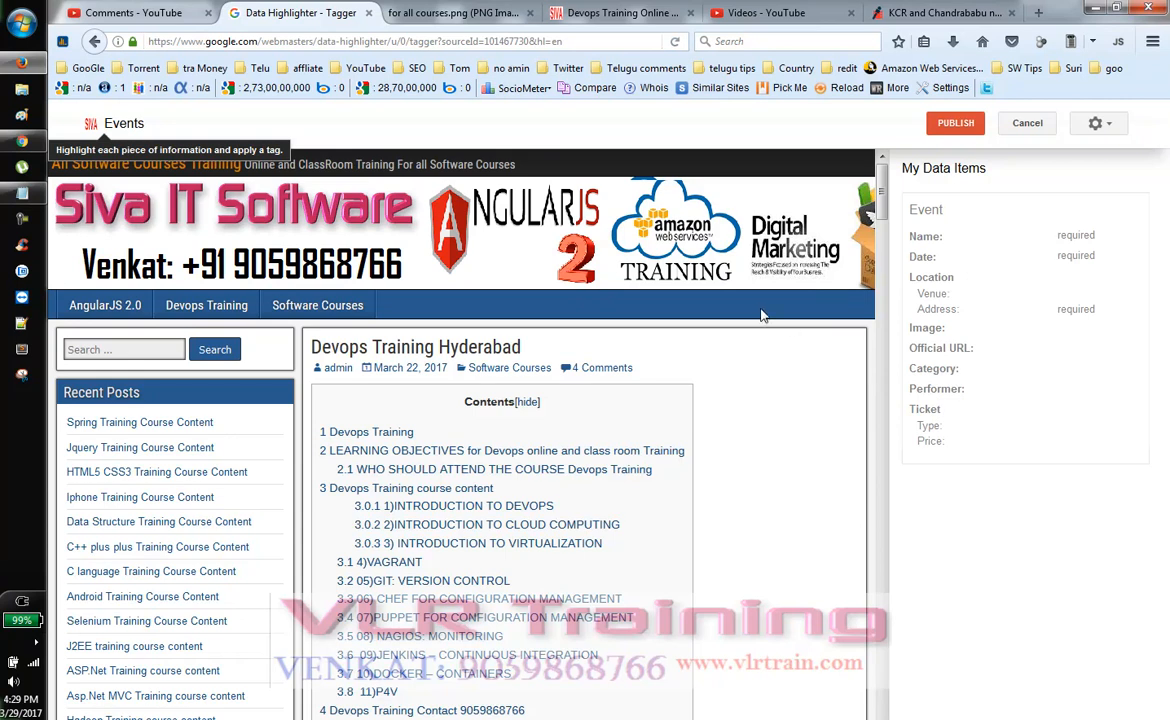
Step: Look through the Devops Training Hyderabad page for content that could fill the event's required name, date and address
scroll(757, 320, "down", 1)
scroll(757, 320, "down", 3)
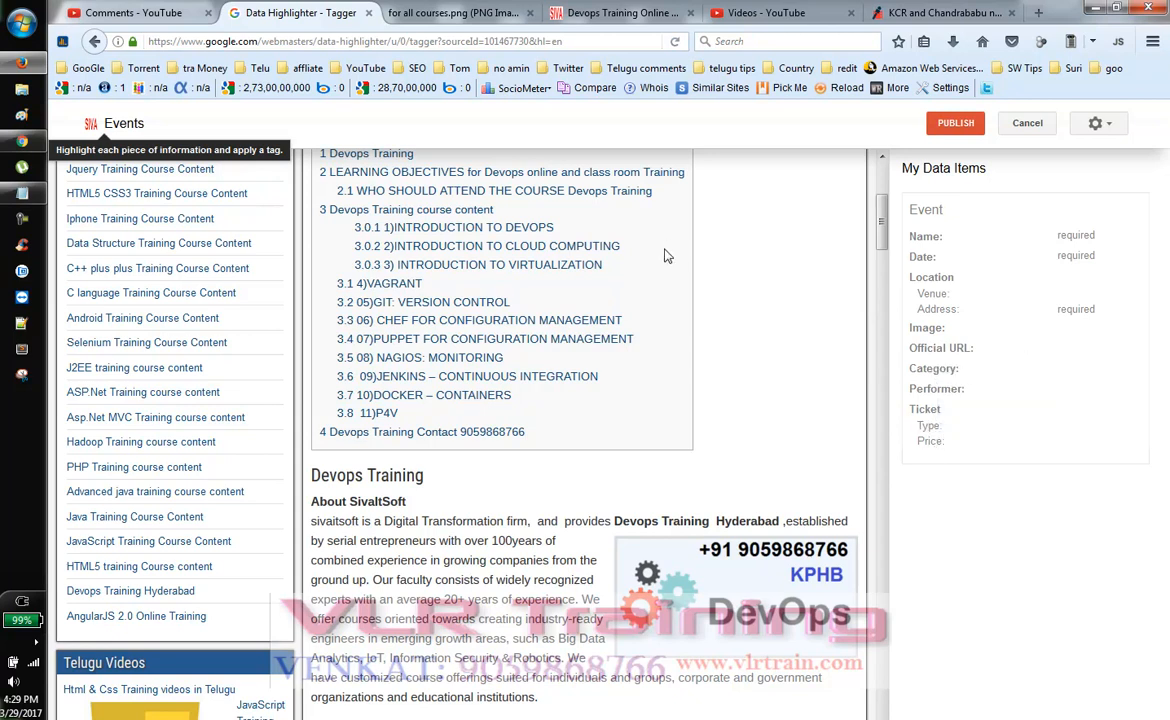
scroll(707, 320, "up", 5)
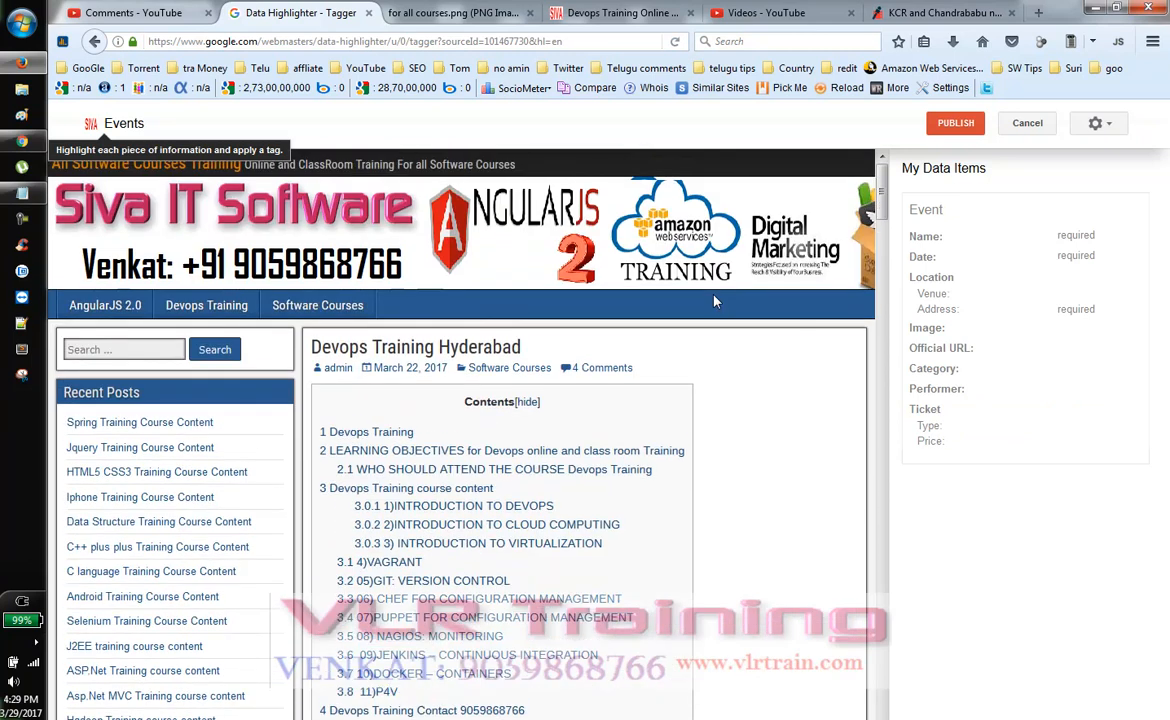
scroll(716, 289, "down", 2)
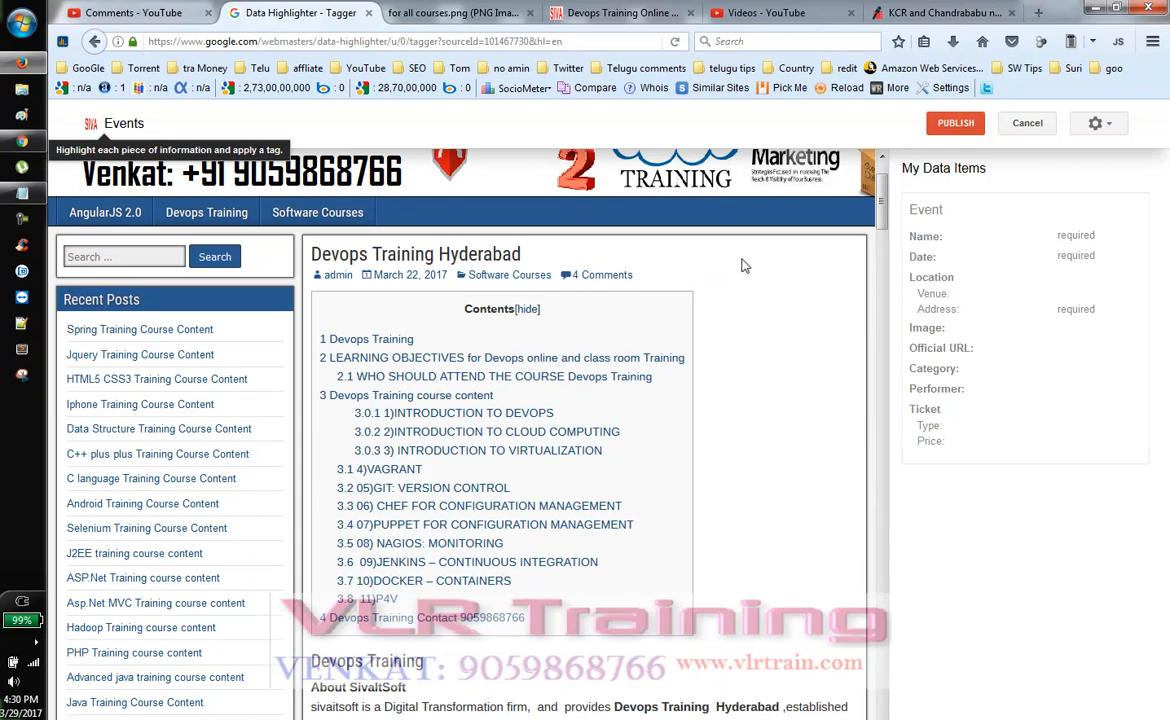
scroll(742, 265, "down", 1)
scroll(740, 262, "up", 3)
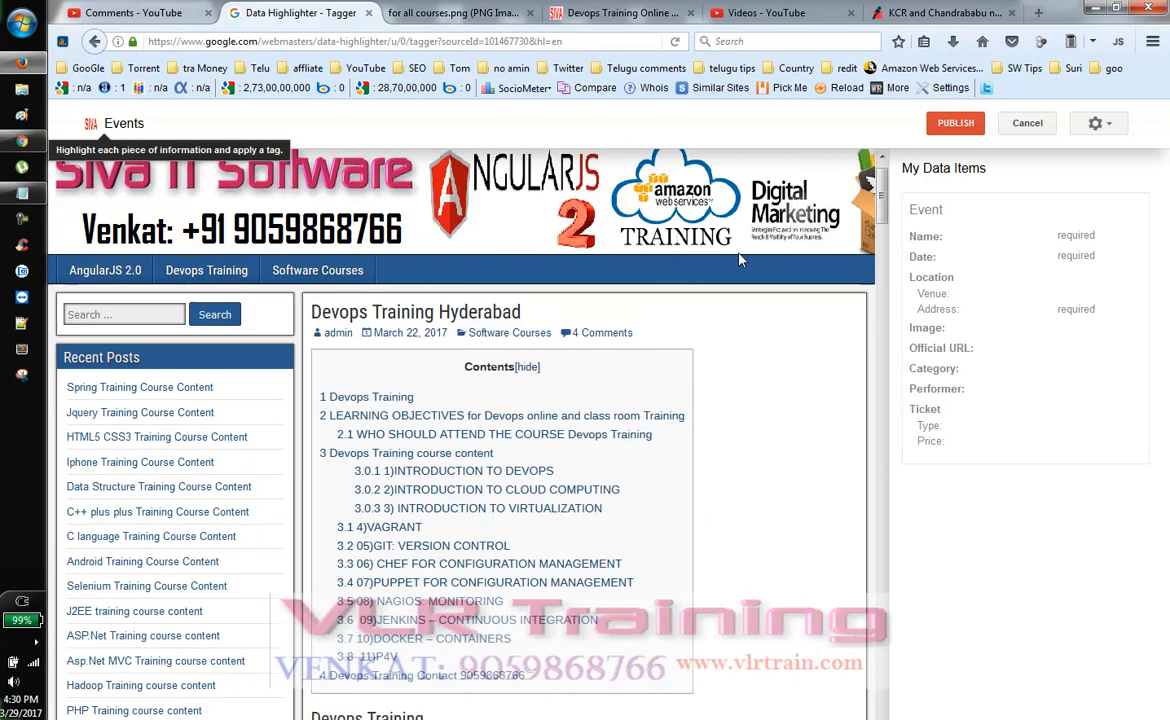